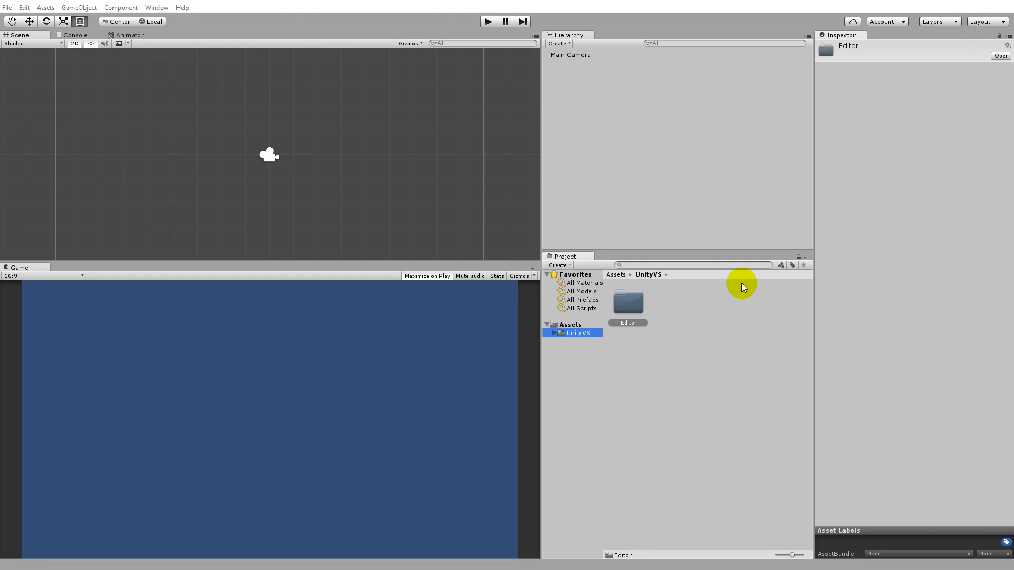
# Browse the free sprites, tilesets and game GUI packs on the gameart2d.com freebies page in the web browser
pyautogui.click(584, 376)
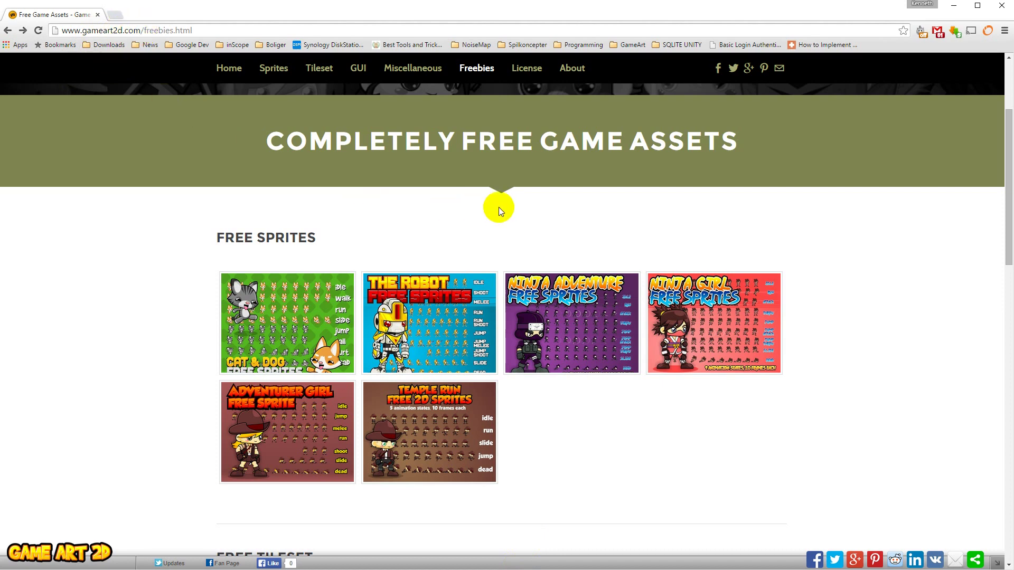
pyautogui.click(842, 394)
pyautogui.scroll(-12, 841, 393)
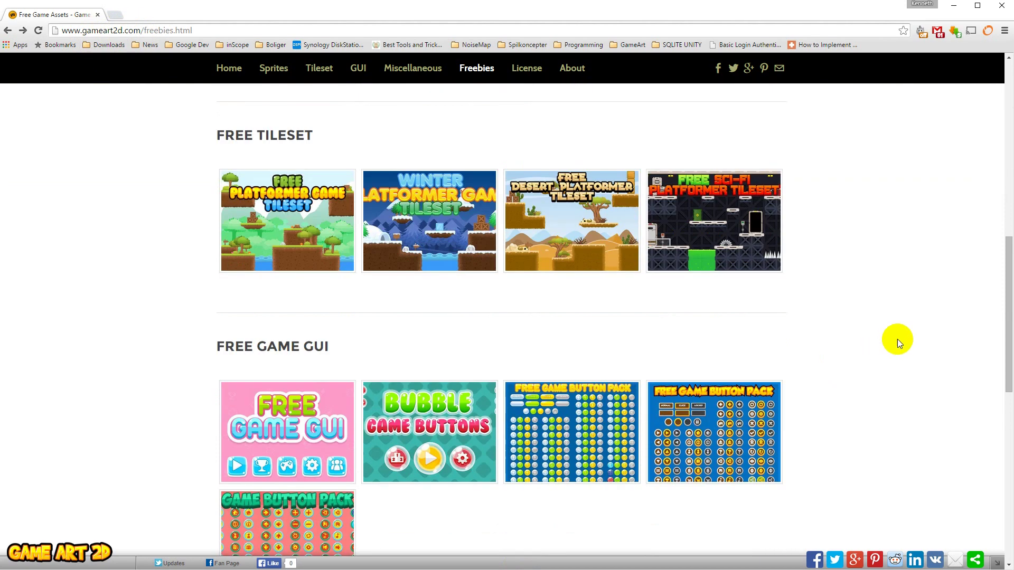
pyautogui.scroll(3, 899, 331)
pyautogui.scroll(9, 899, 333)
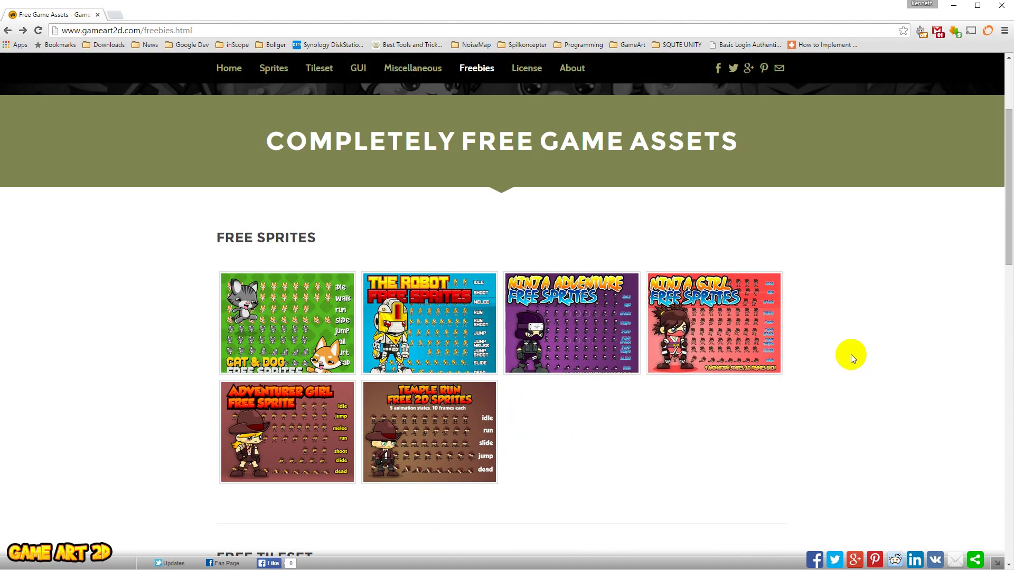
pyautogui.scroll(1, 851, 354)
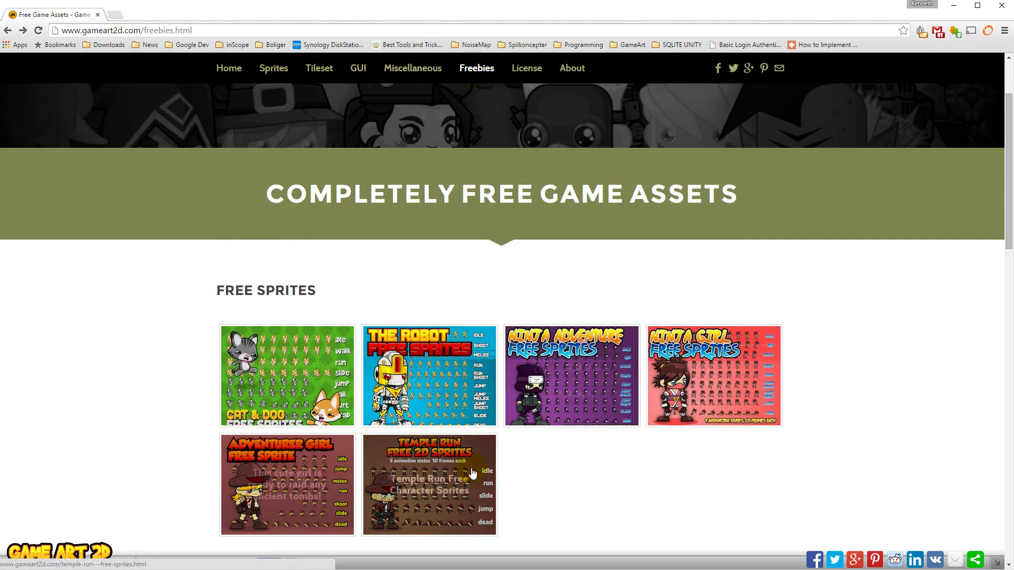
pyautogui.scroll(-5, 648, 340)
pyautogui.scroll(-6, 385, 400)
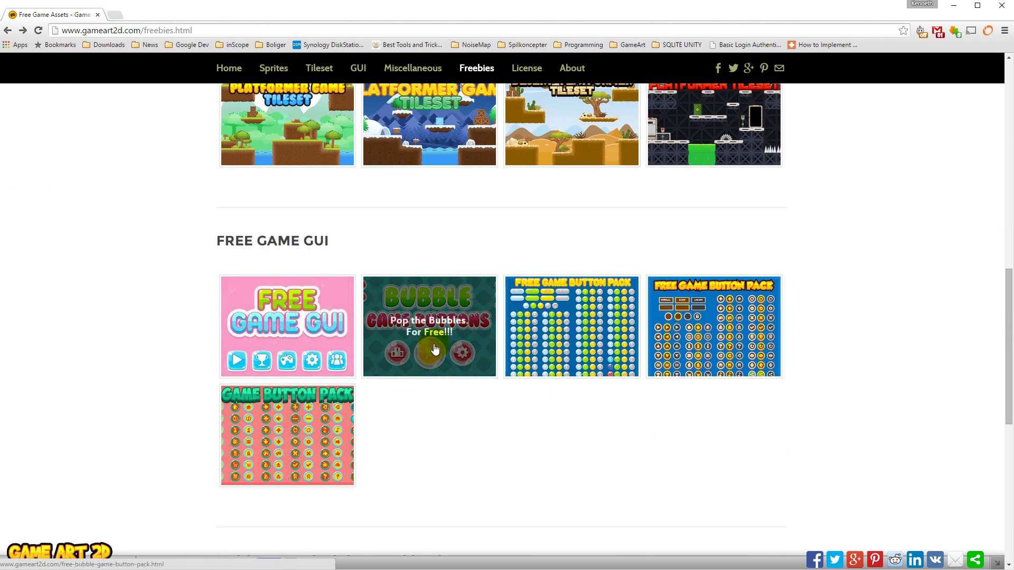
pyautogui.scroll(8, 726, 358)
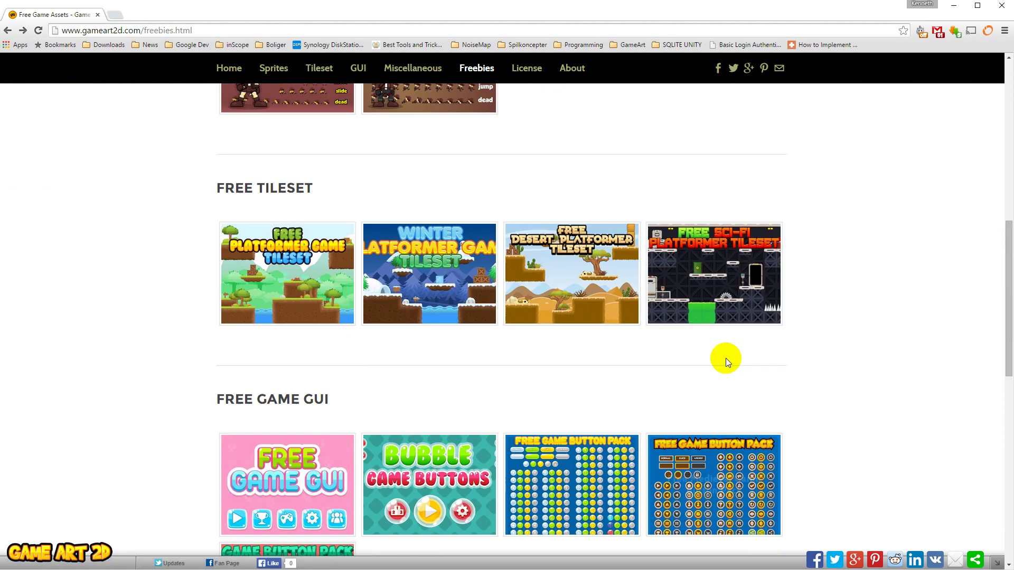
pyautogui.scroll(1, 788, 365)
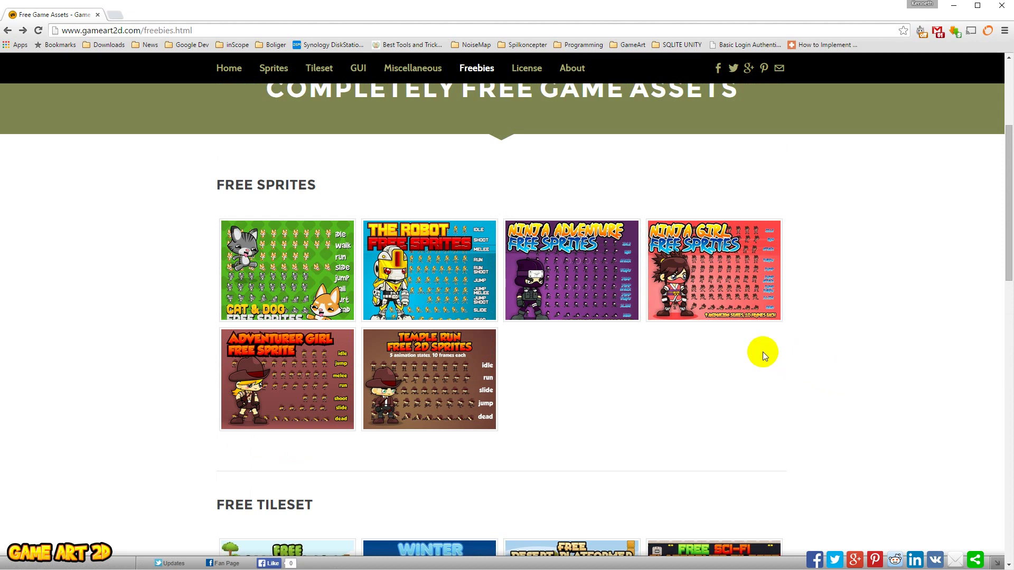
pyautogui.scroll(-2, 634, 345)
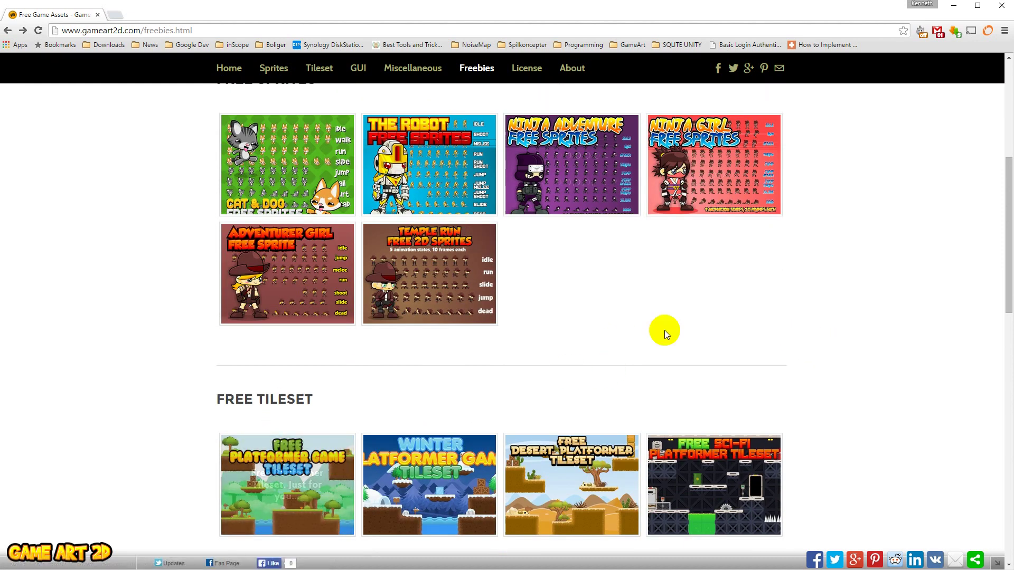
pyautogui.scroll(2, 664, 330)
# Examine the Ninja Adventure free sprites and the Free Platformer Game Tileset among the free assets
pyautogui.moveTo(564, 275)
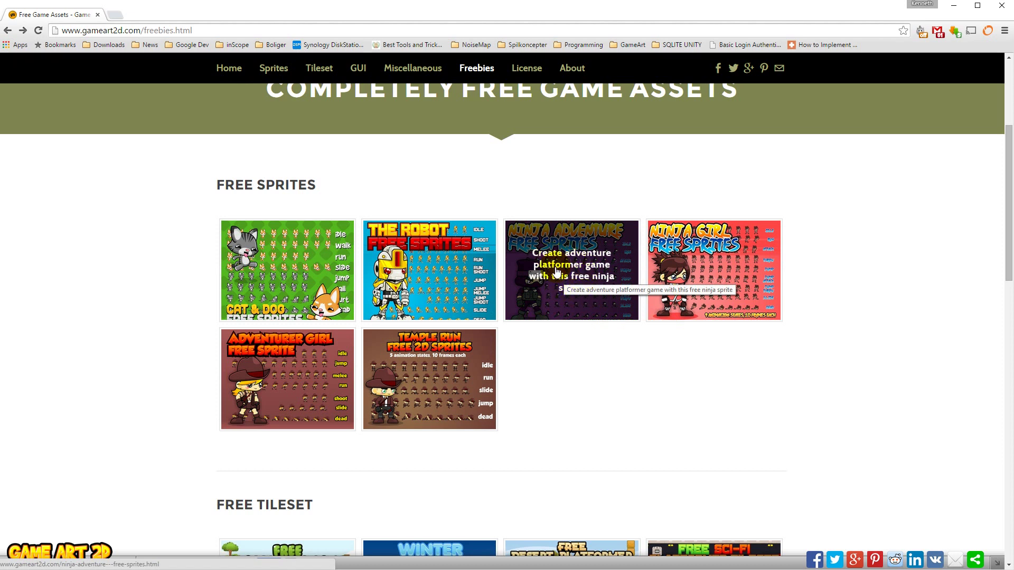
pyautogui.moveTo(433, 267)
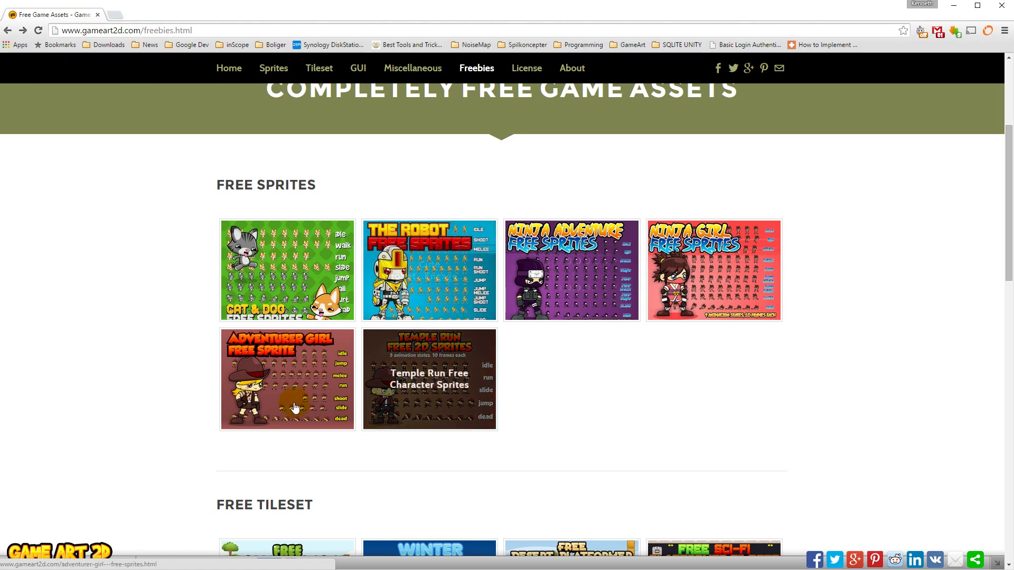
pyautogui.moveTo(566, 299)
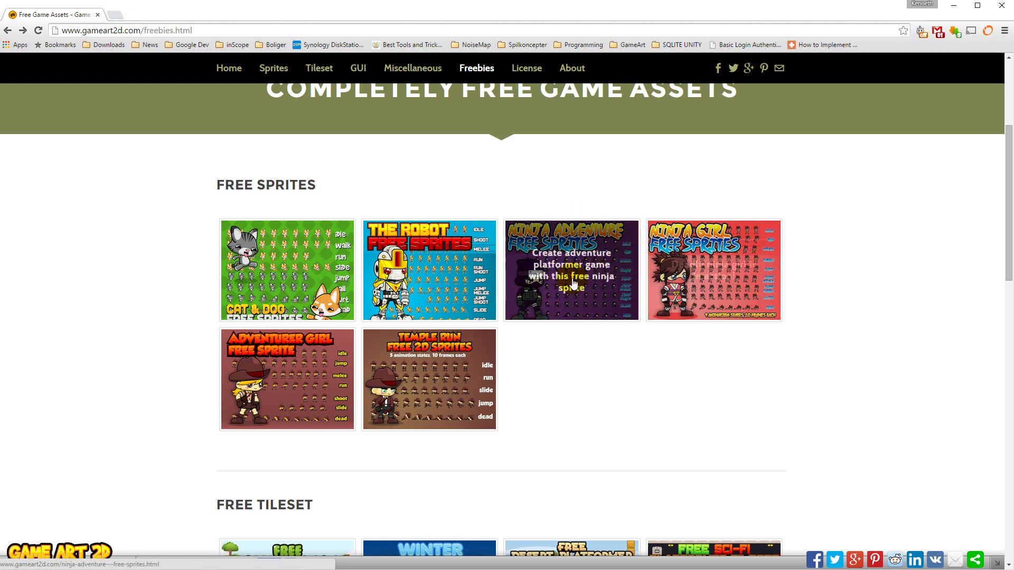
pyautogui.scroll(-2, 604, 294)
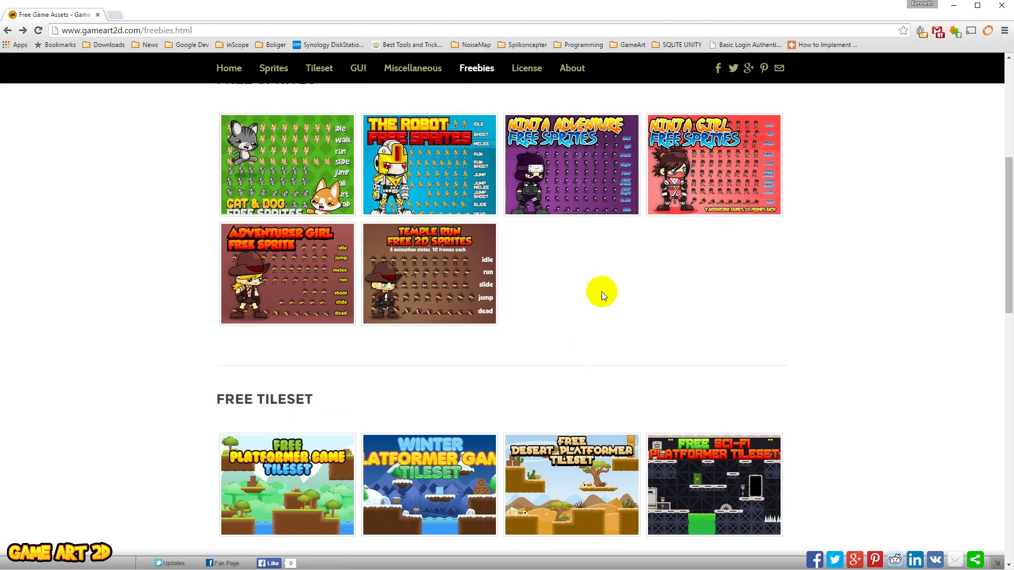
pyautogui.scroll(1, 581, 154)
pyautogui.scroll(-3, 580, 270)
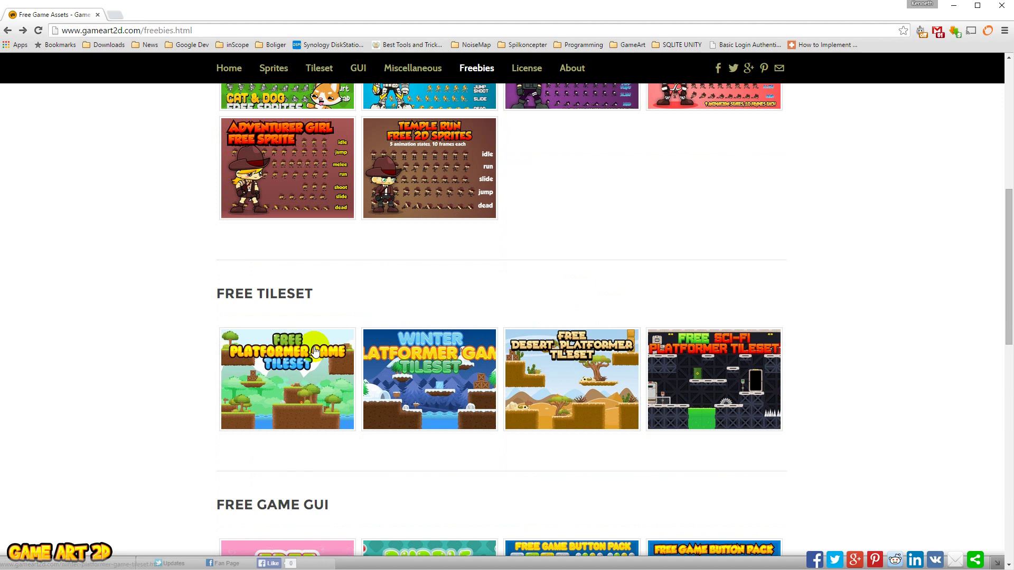
pyautogui.scroll(-1, 315, 351)
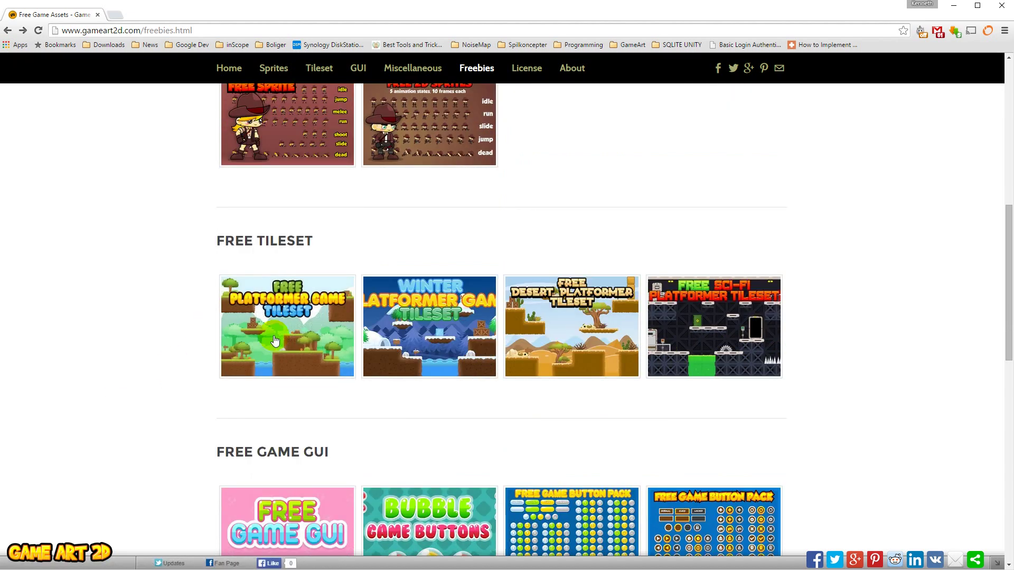
pyautogui.moveTo(274, 328)
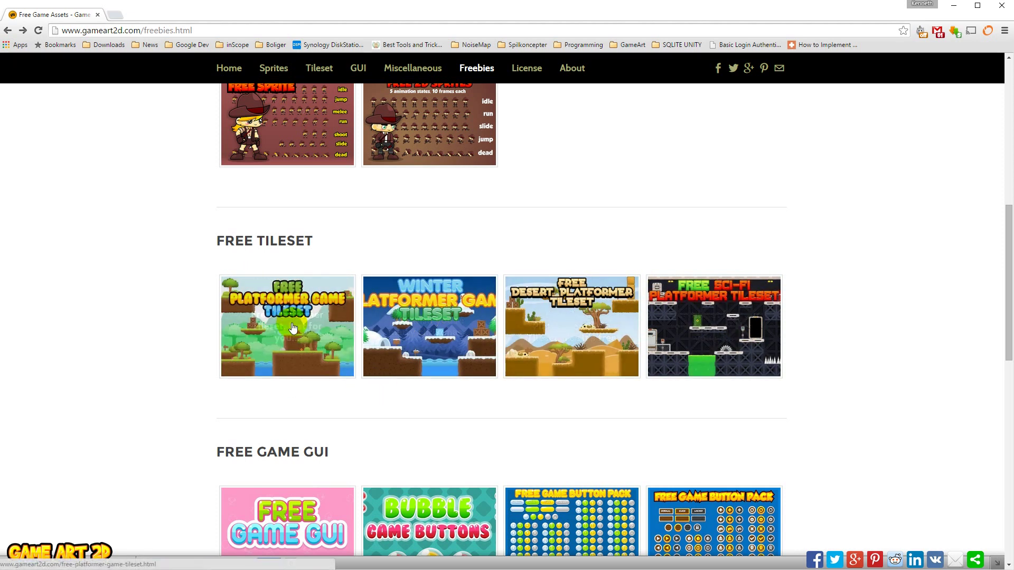
pyautogui.scroll(7, 339, 338)
pyautogui.scroll(2, 391, 358)
pyautogui.scroll(-4, 475, 317)
pyautogui.scroll(4, 611, 283)
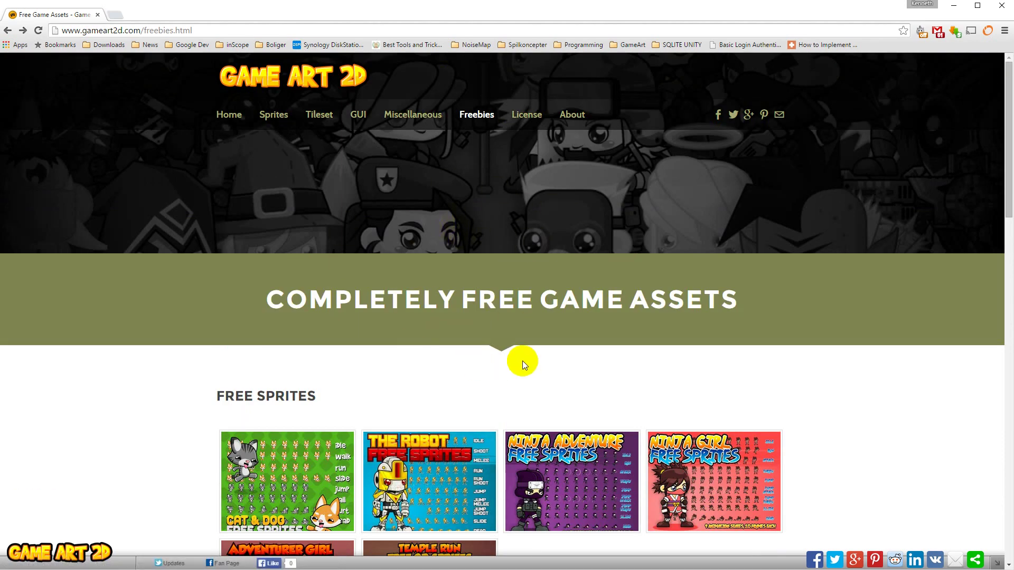
pyautogui.scroll(-6, 385, 337)
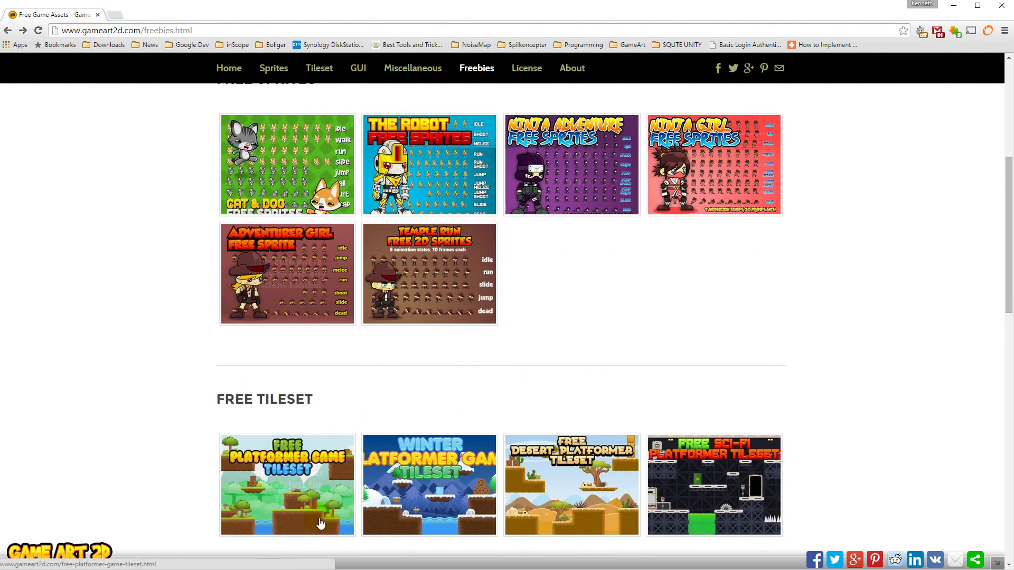
# Switch to Unity and create a folder named Sprites inside the project's Assets folder
pyautogui.hotkey('alt', 'Tab')
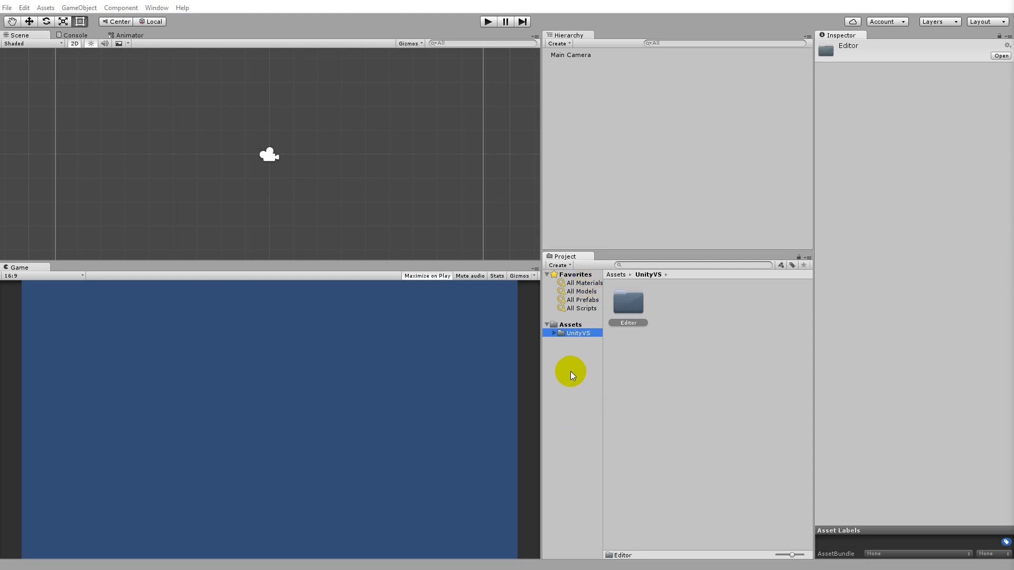
pyautogui.rightClick(575, 324)
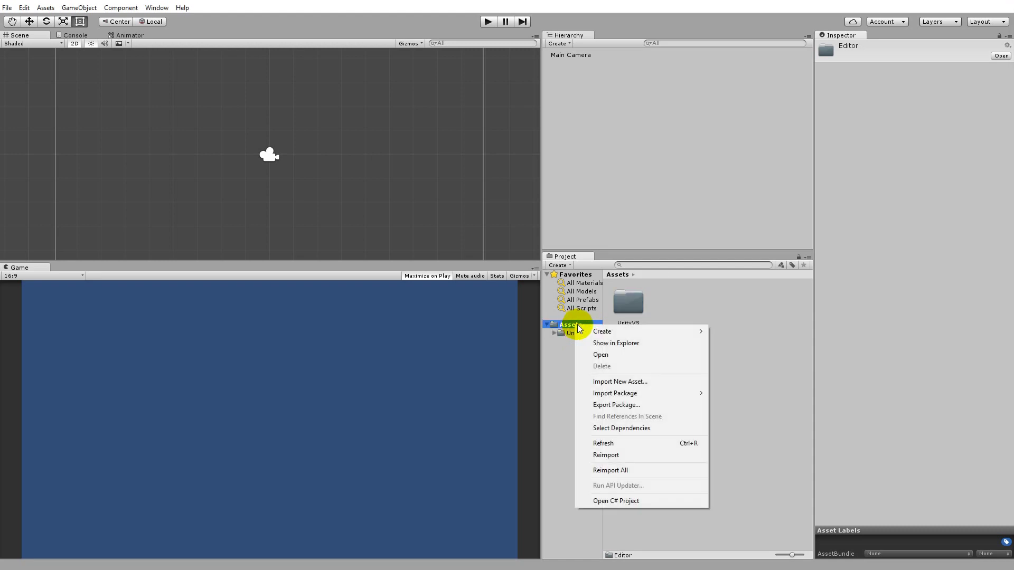
pyautogui.moveTo(689, 339)
pyautogui.click(787, 336)
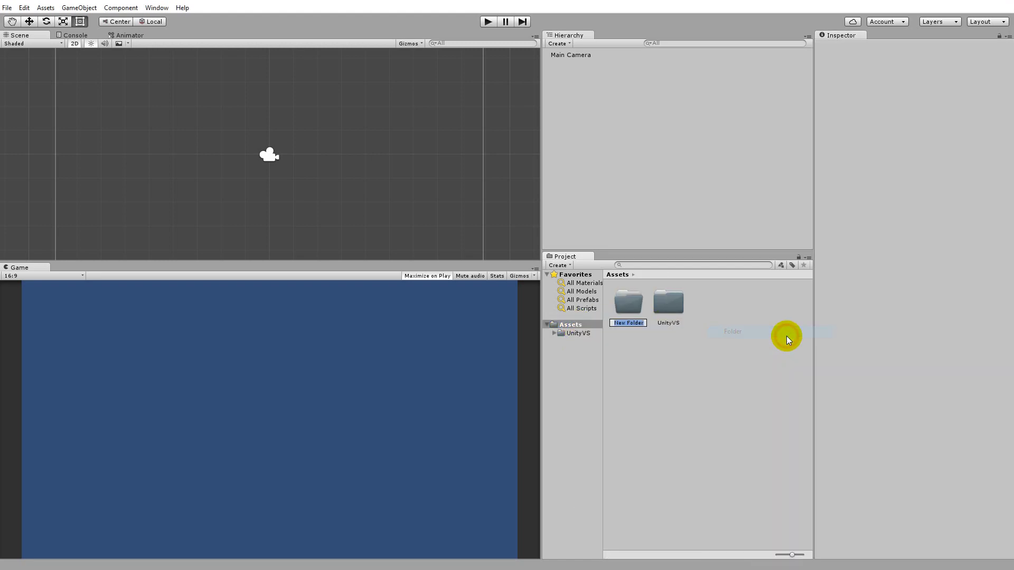
pyautogui.write('Sprites')
pyautogui.press('Return')
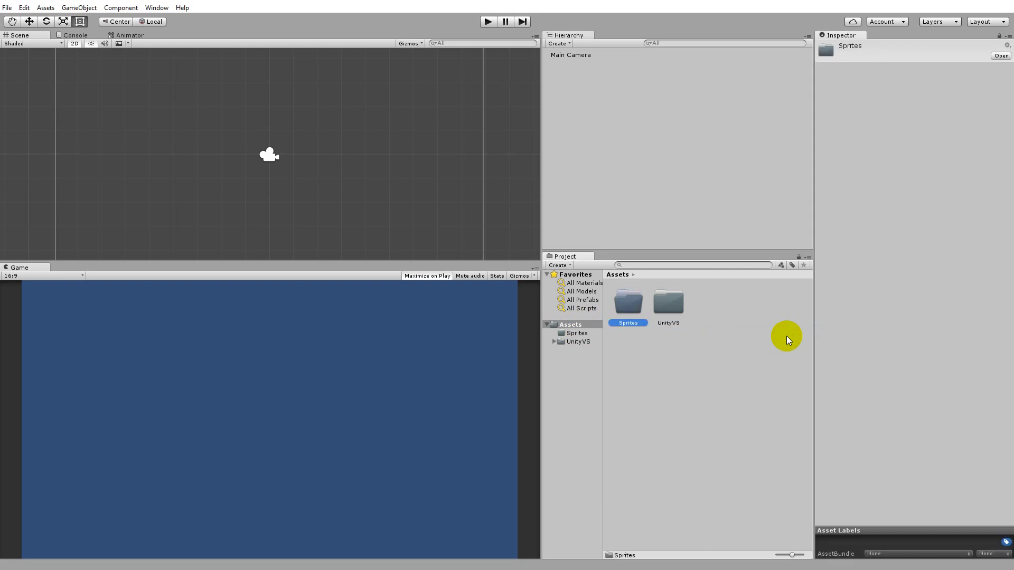
# Open the Sprites folder and import the BG, Characters, Object and Tiles asset folders into it
pyautogui.doubleClick(630, 311)
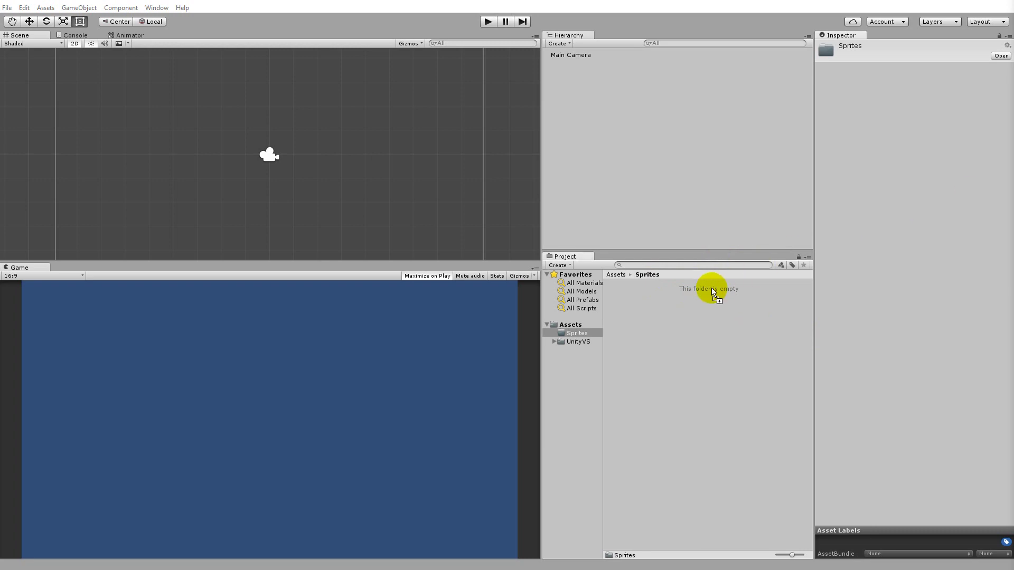
pyautogui.rightClick(696, 310)
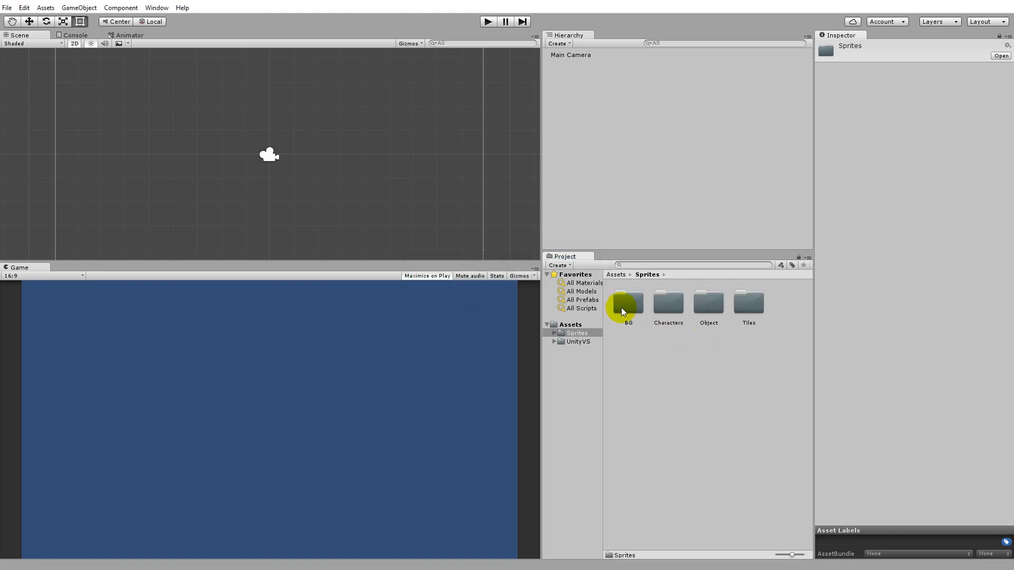
# Set the texture type of the BG image in the BG folder to Sprite (2D and UI)
pyautogui.doubleClick(621, 308)
pyautogui.click(622, 312)
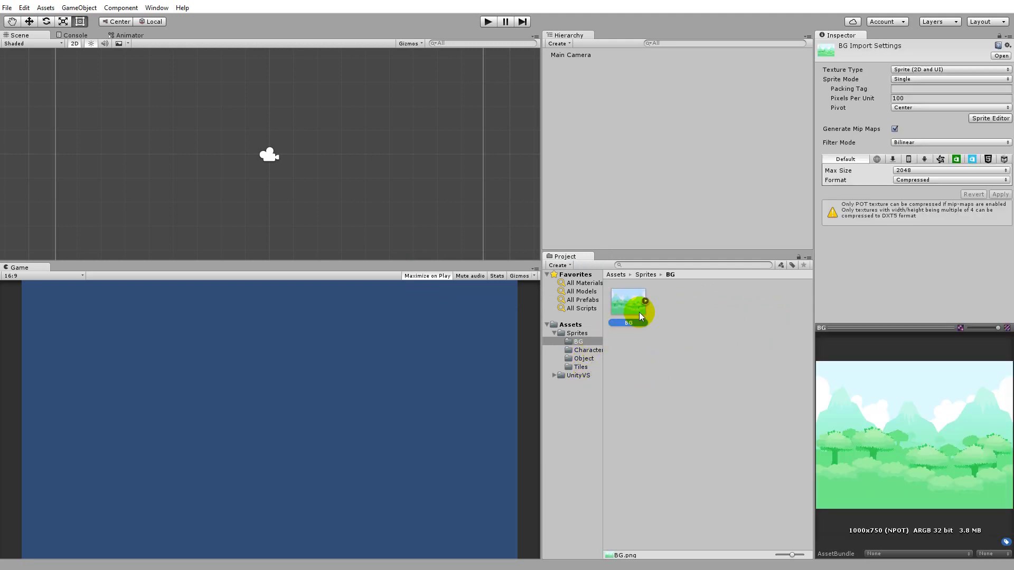
pyautogui.click(694, 362)
pyautogui.click(625, 304)
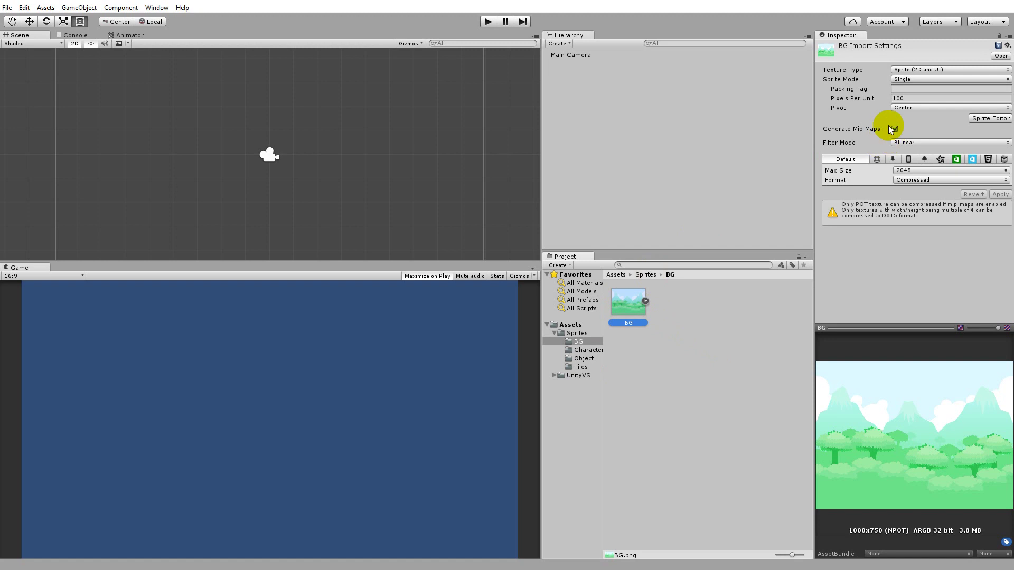
pyautogui.click(919, 69)
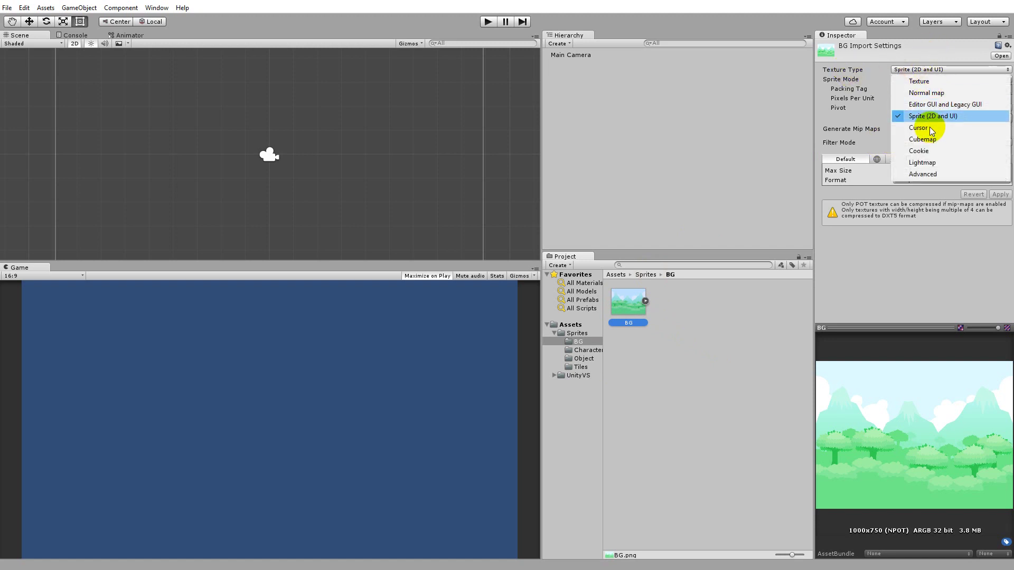
pyautogui.click(930, 117)
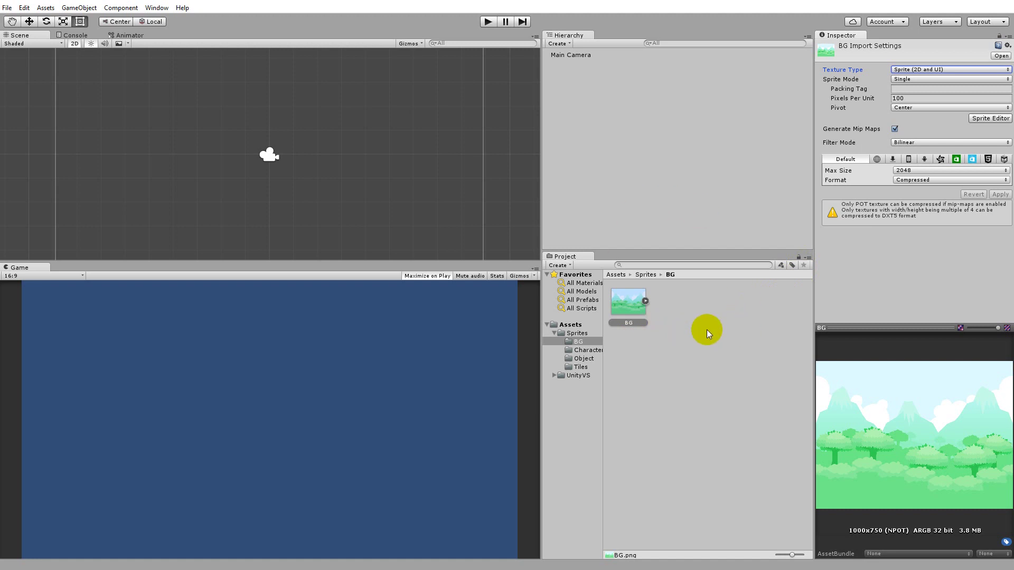
# Set the texture type of all images in the Characters folder to Sprite (2D and UI) and apply the import settings
pyautogui.click(586, 350)
pyautogui.click(627, 301)
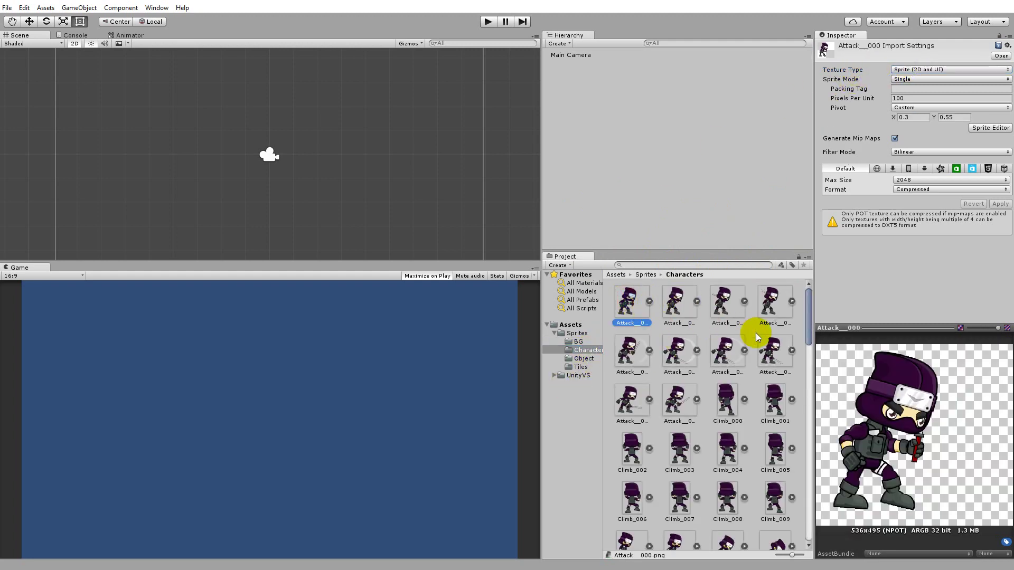
pyautogui.scroll(-20, 763, 381)
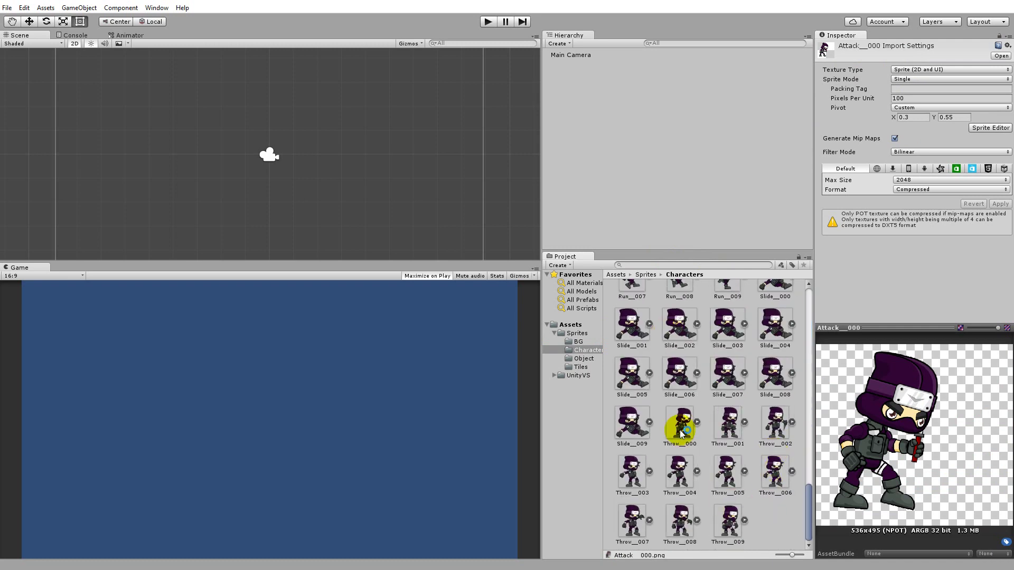
pyautogui.keyDown('shift'); pyautogui.click(734, 523); pyautogui.keyUp('shift')
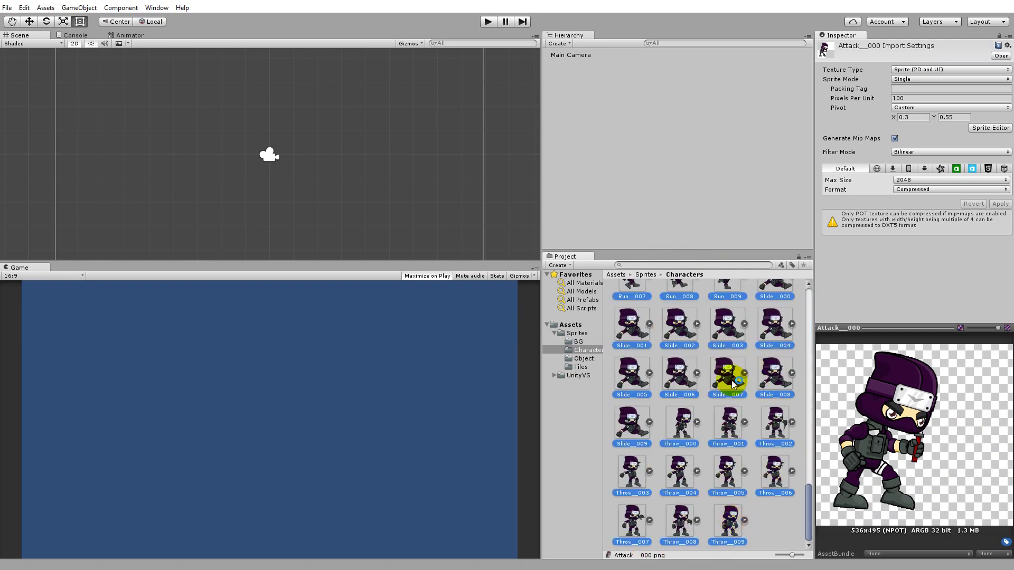
pyautogui.scroll(6, 801, 489)
pyautogui.click(924, 69)
pyautogui.click(921, 118)
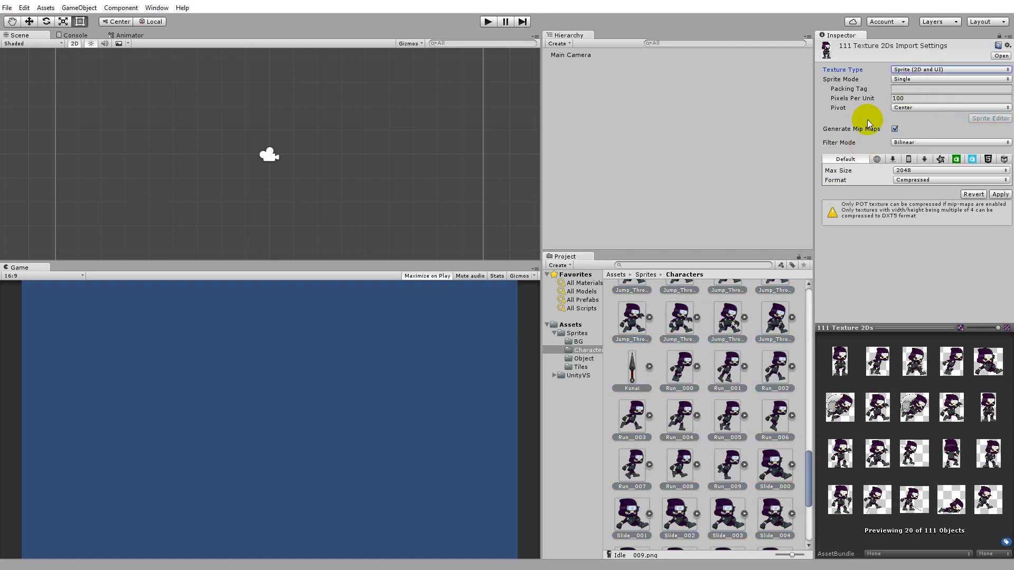
pyautogui.click(1004, 195)
# Look through the images in the Characters, Tiles and Object folders
pyautogui.moveTo(809, 476); pyautogui.dragTo(825, 300)
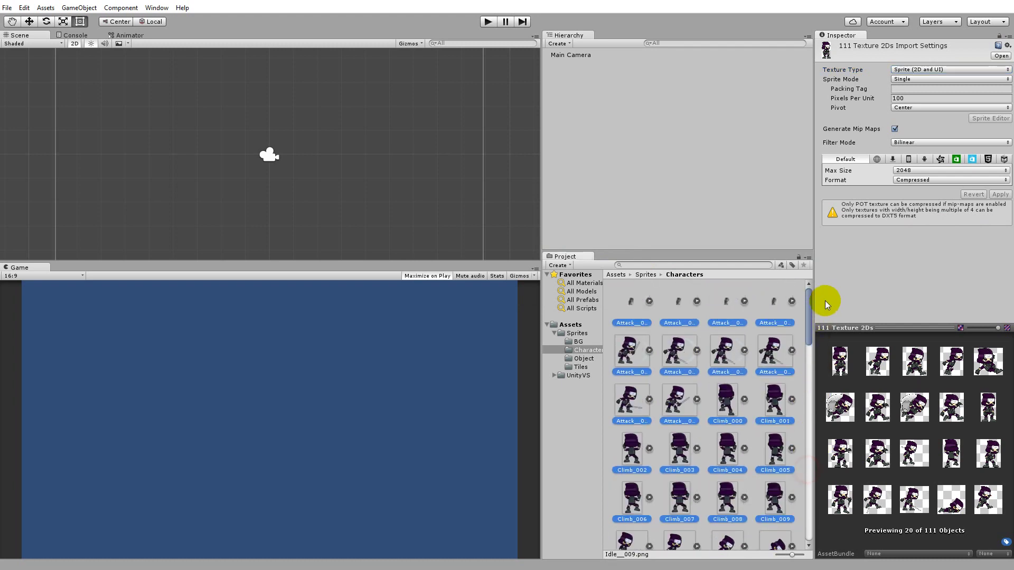
pyautogui.scroll(-3, 689, 394)
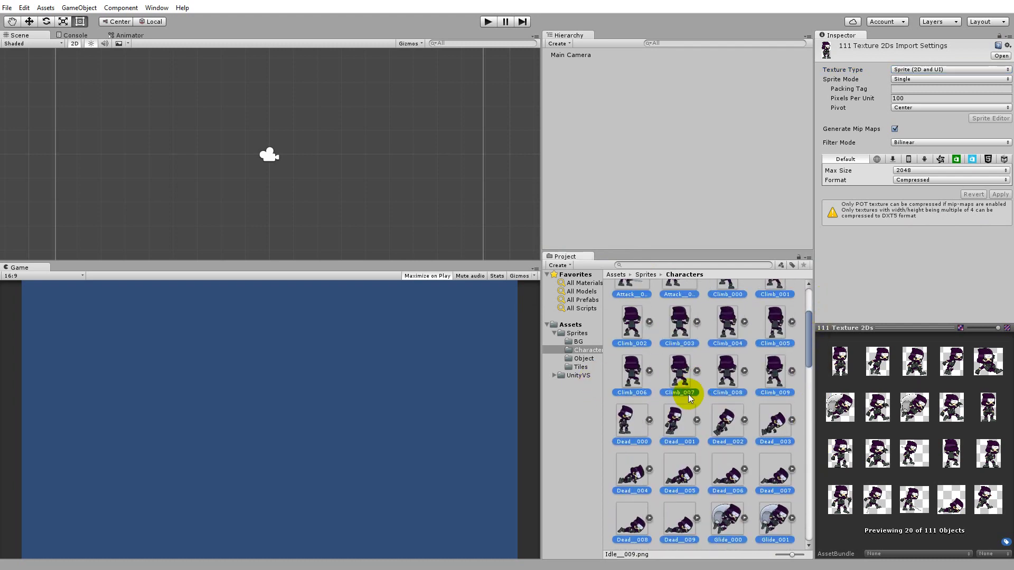
pyautogui.click(580, 367)
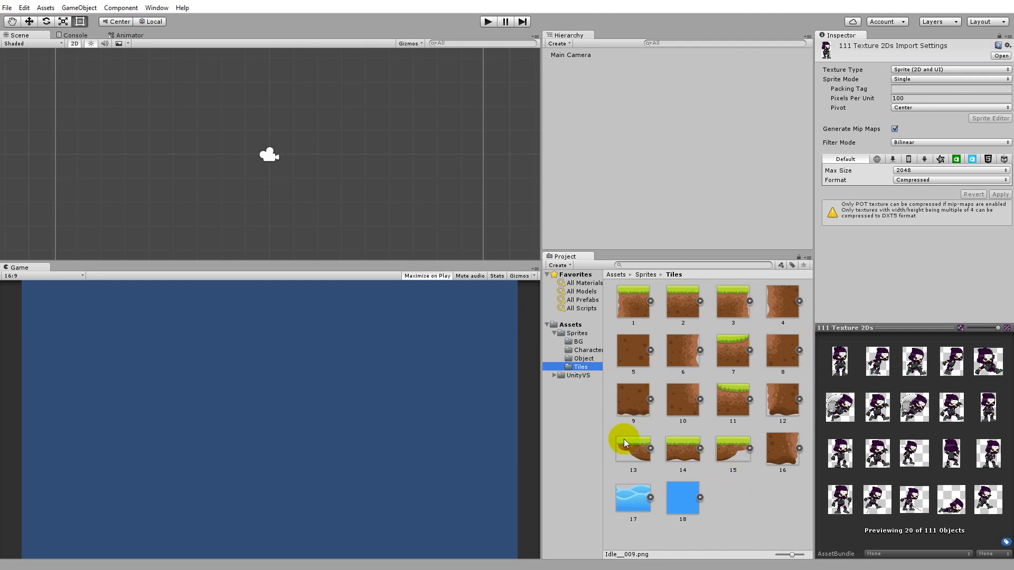
pyautogui.click(583, 359)
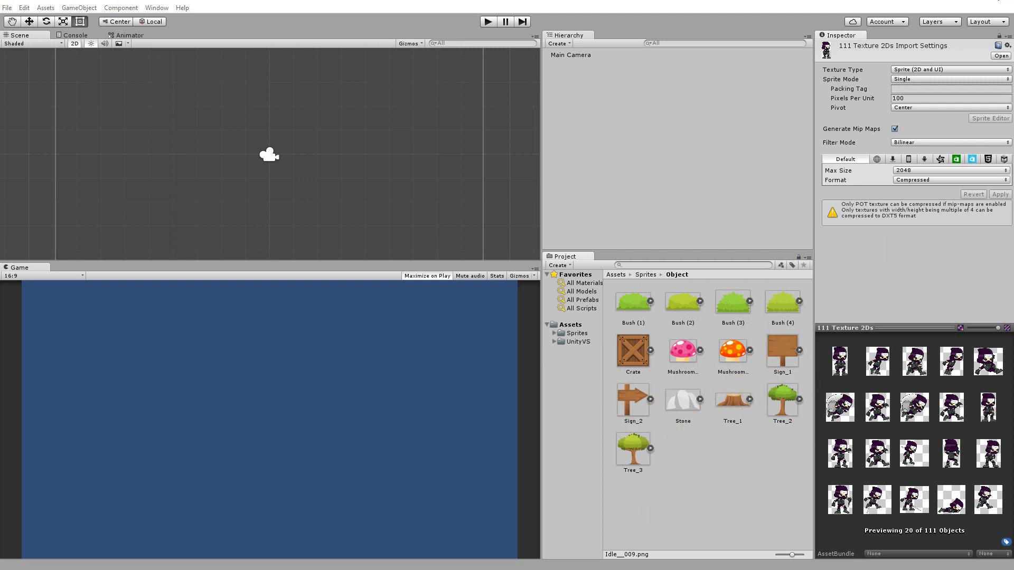
# Create a new folder named Animations in the Assets folder
pyautogui.rightClick(566, 327)
pyautogui.moveTo(601, 341)
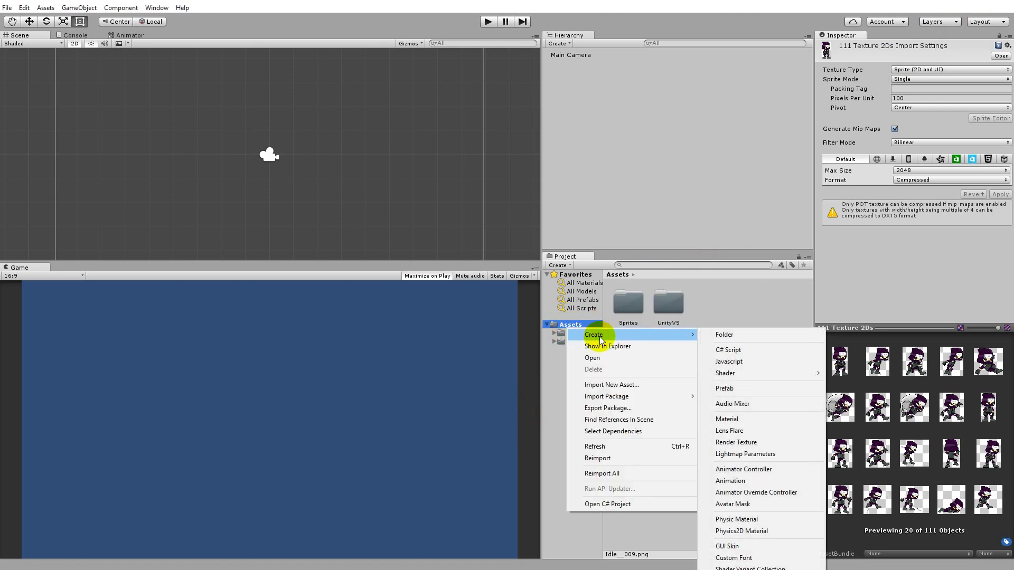
pyautogui.click(738, 336)
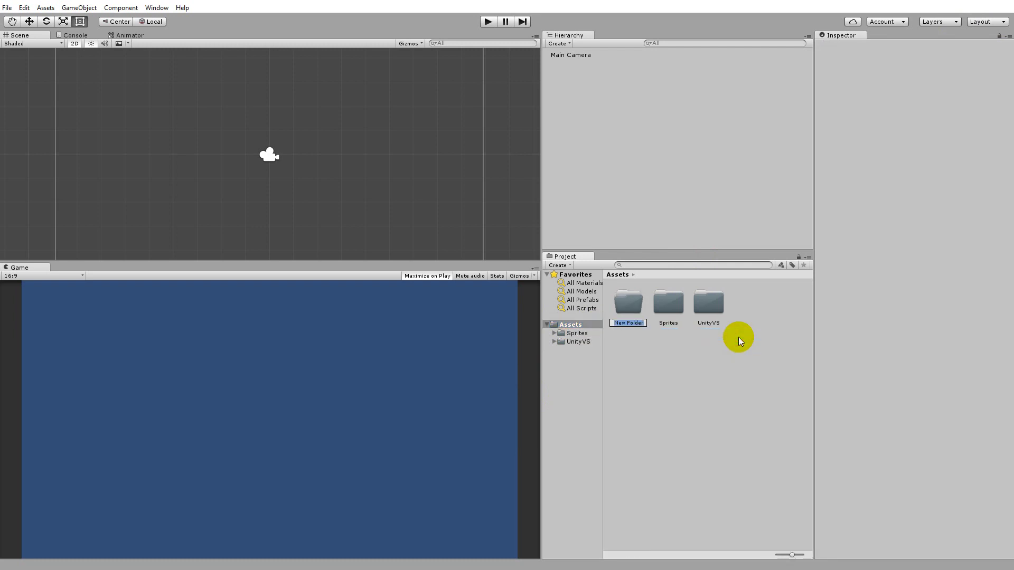
pyautogui.write('Animations')
pyautogui.press('Return')
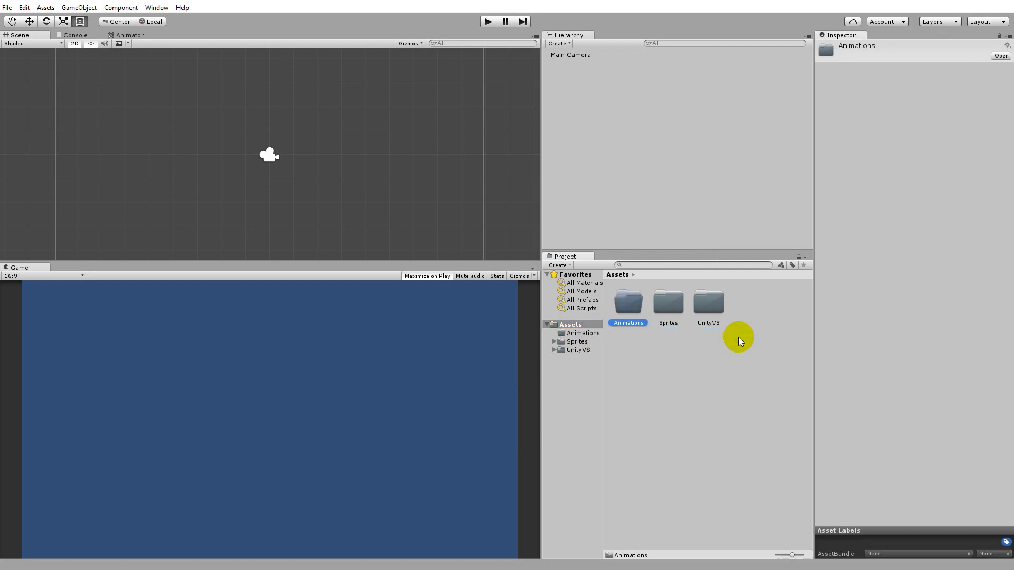
# Create a new folder named Controllers in the Assets folder
pyautogui.rightClick(569, 325)
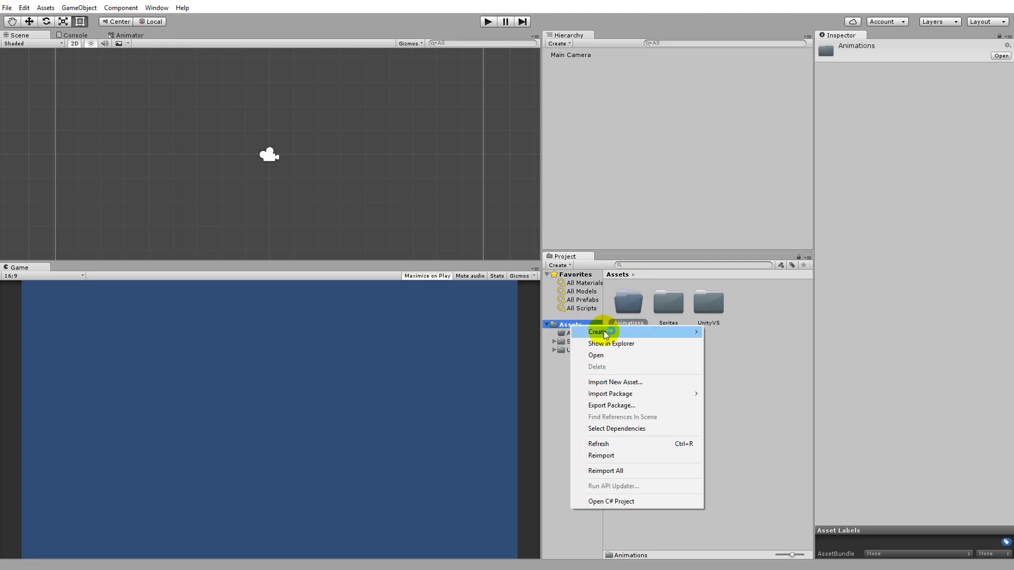
pyautogui.moveTo(602, 332)
pyautogui.click(737, 333)
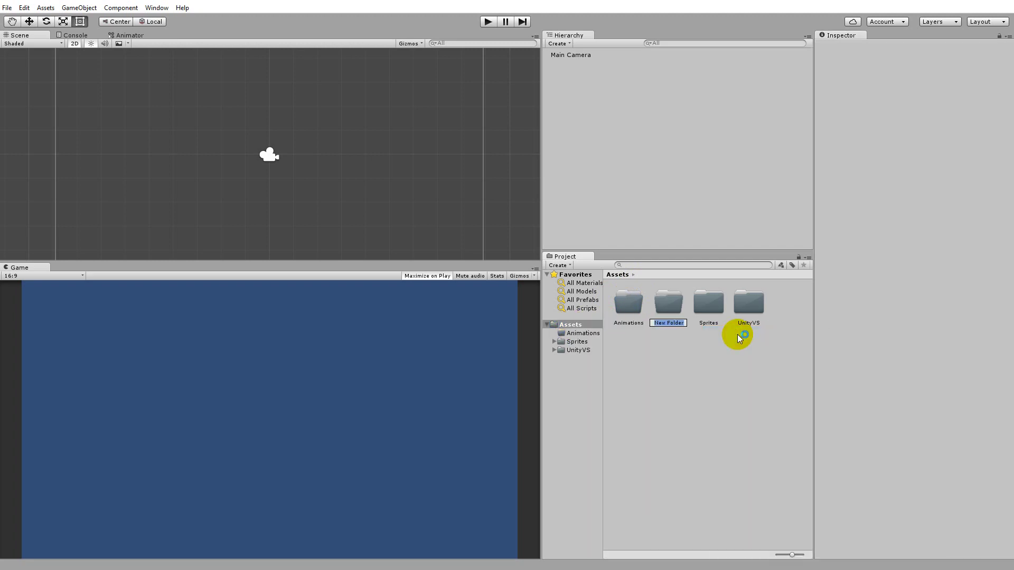
pyautogui.write('Controllers')
pyautogui.press('Return')
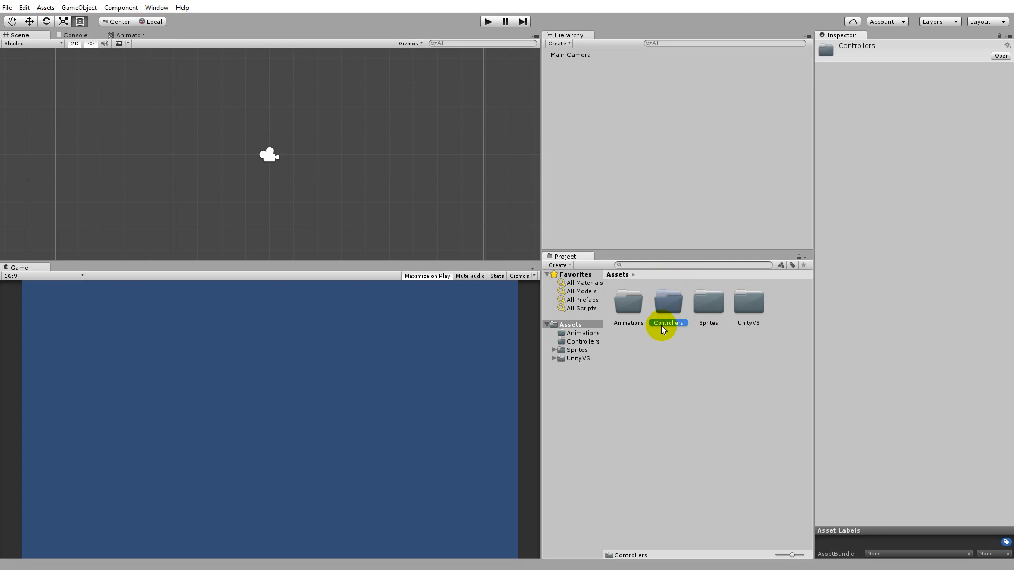
pyautogui.rightClick(577, 325)
pyautogui.moveTo(619, 335)
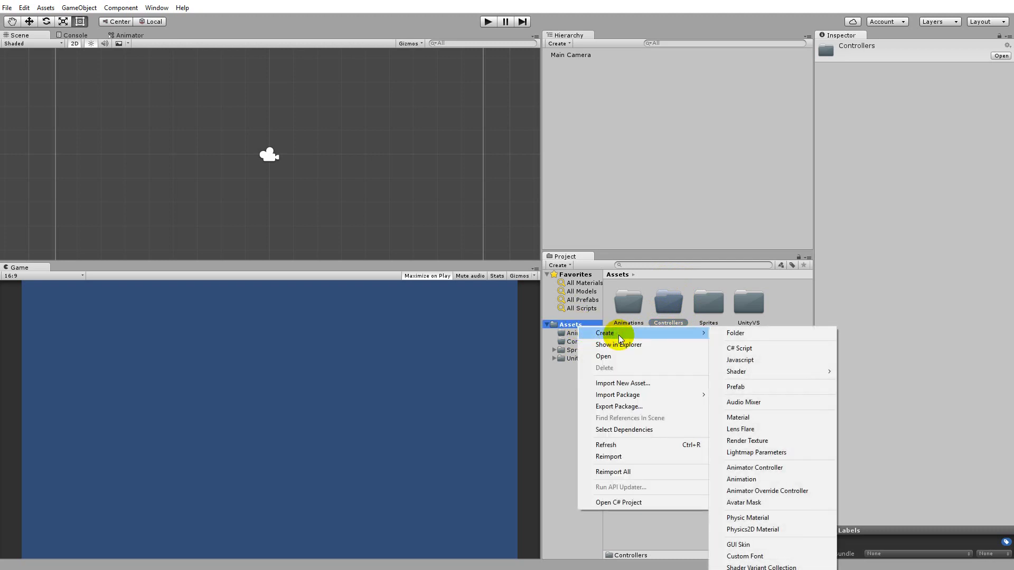
pyautogui.click(765, 350)
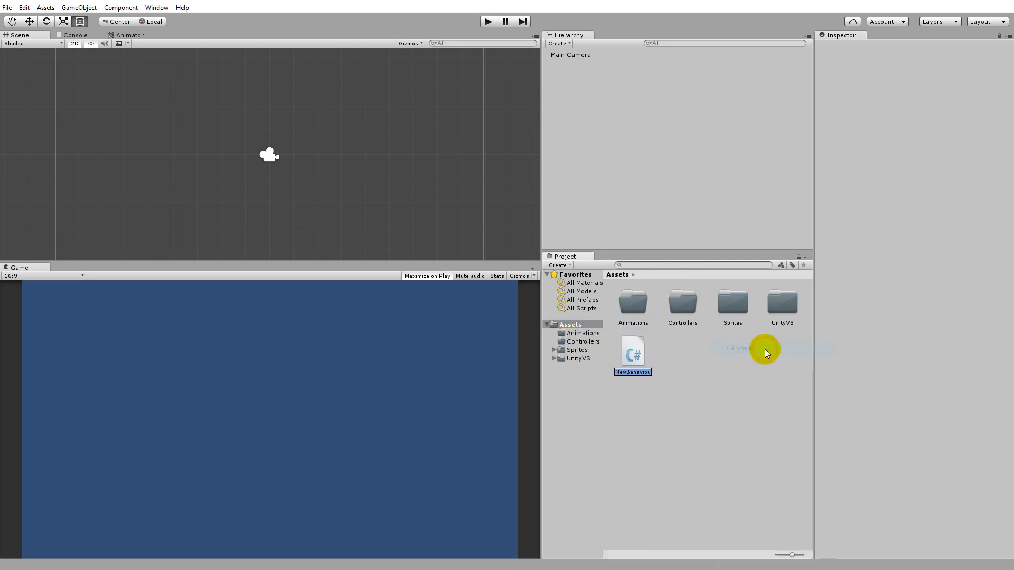
pyautogui.click(716, 384)
pyautogui.click(629, 347)
pyautogui.rightClick(628, 346)
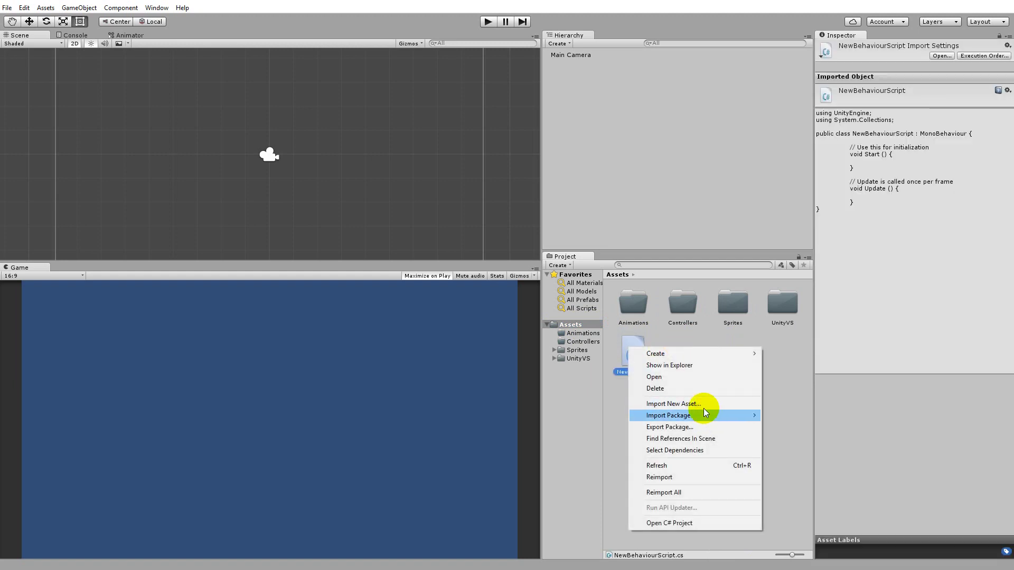
pyautogui.click(687, 388)
pyautogui.click(562, 306)
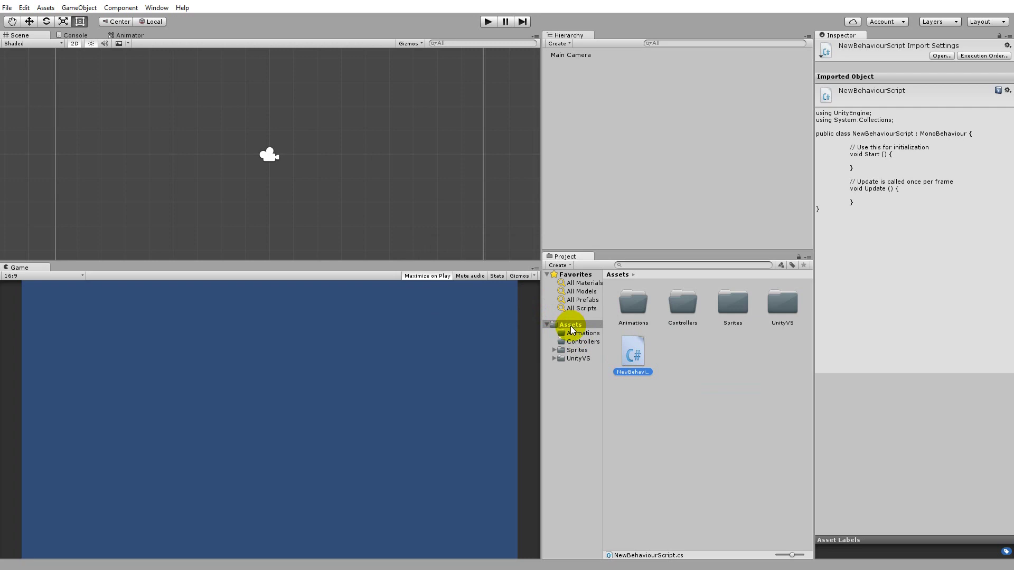
# Create a new folder named Scripts in the Assets folder
pyautogui.rightClick(571, 329)
pyautogui.moveTo(621, 334)
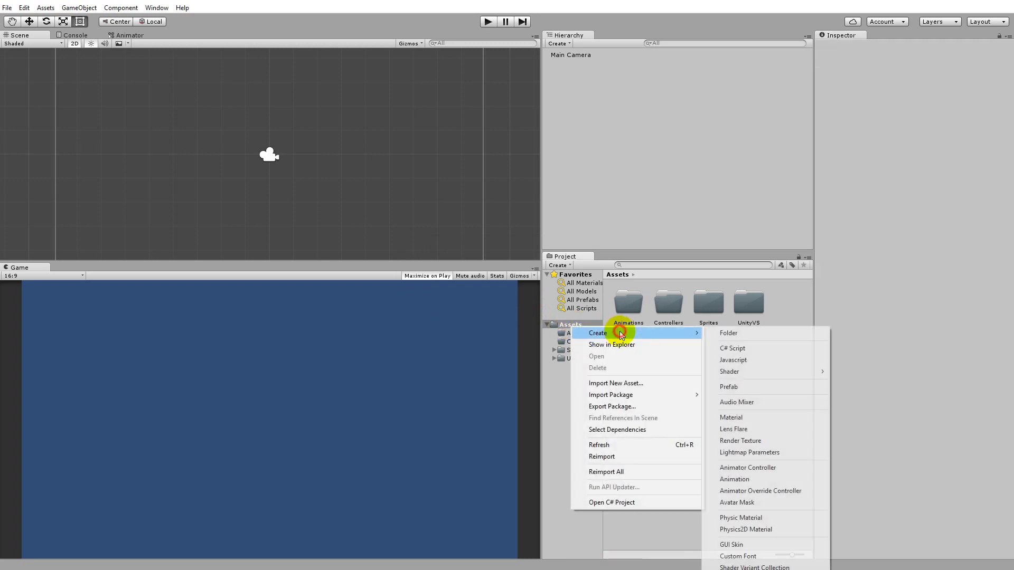
pyautogui.click(765, 337)
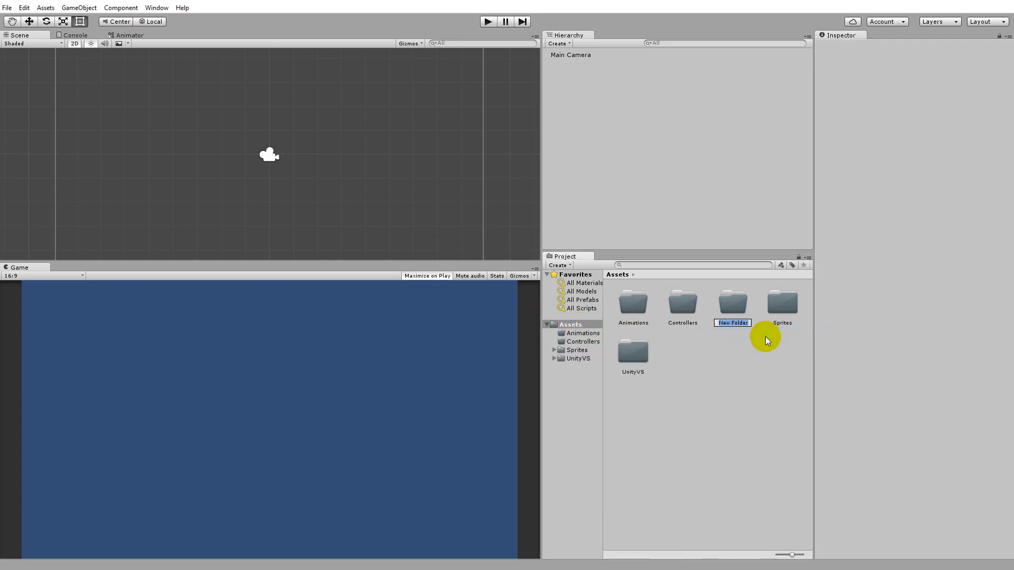
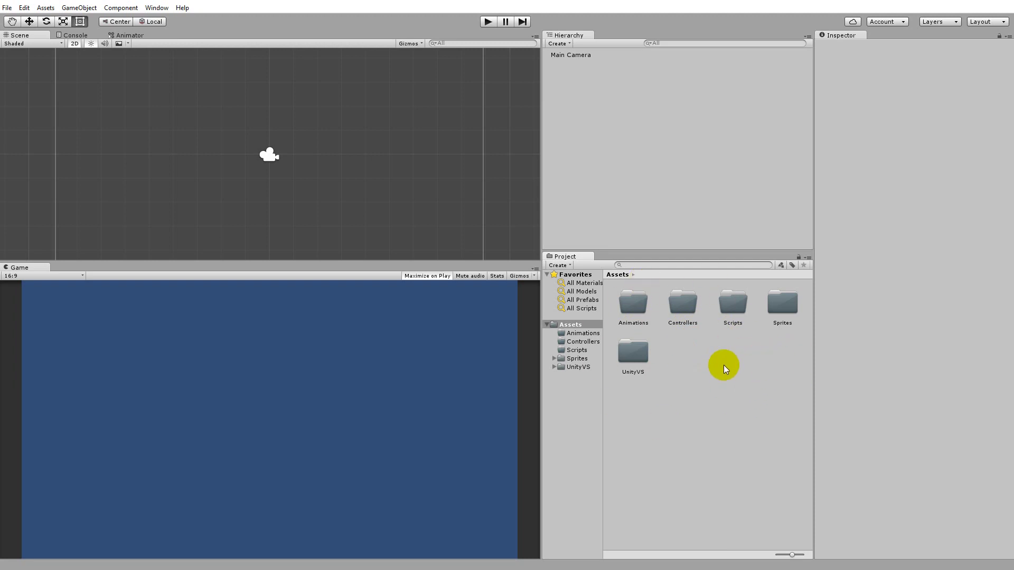
# Add the Idle__000 to Idle__009 sprites from the Characters folder to the Hierarchy together as one animated object
pyautogui.doubleClick(783, 306)
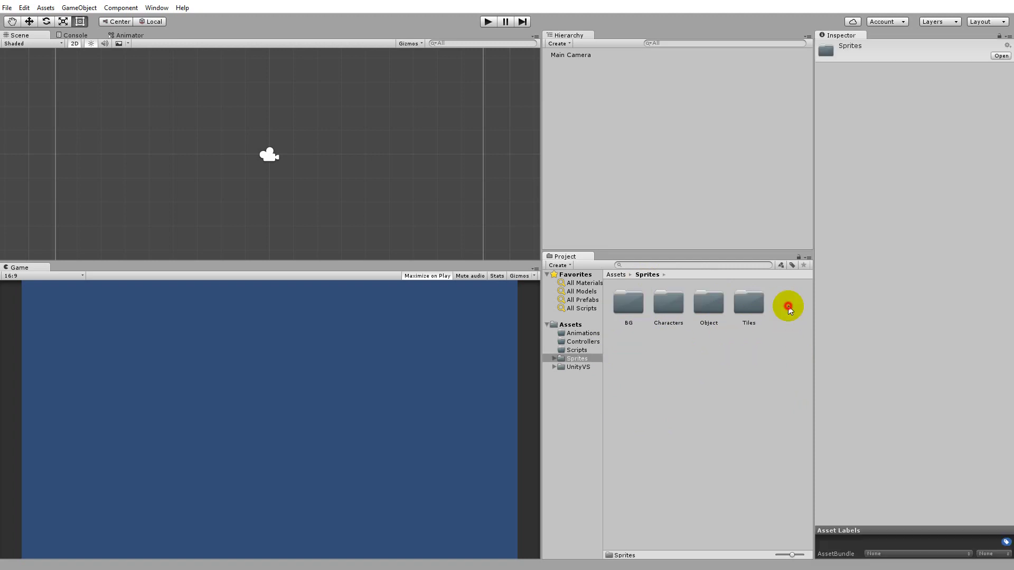
pyautogui.doubleClick(672, 303)
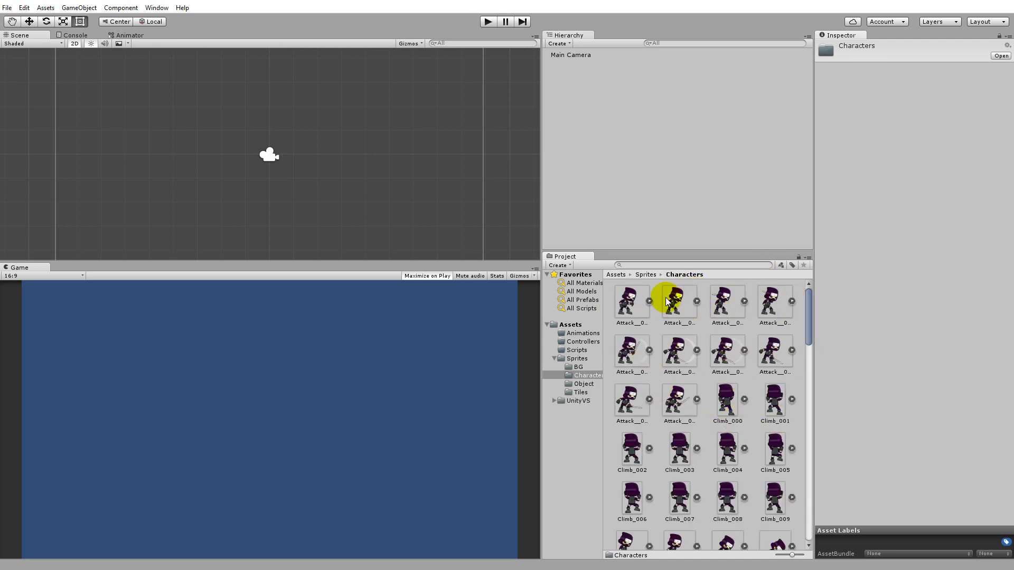
pyautogui.scroll(-2, 715, 355)
pyautogui.scroll(2, 720, 340)
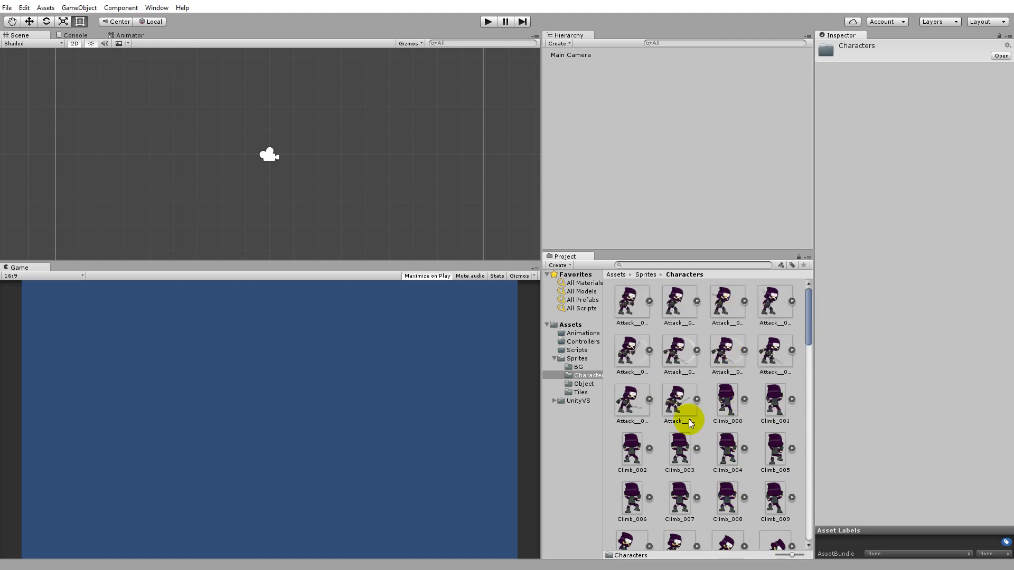
pyautogui.moveTo(809, 316); pyautogui.dragTo(820, 388)
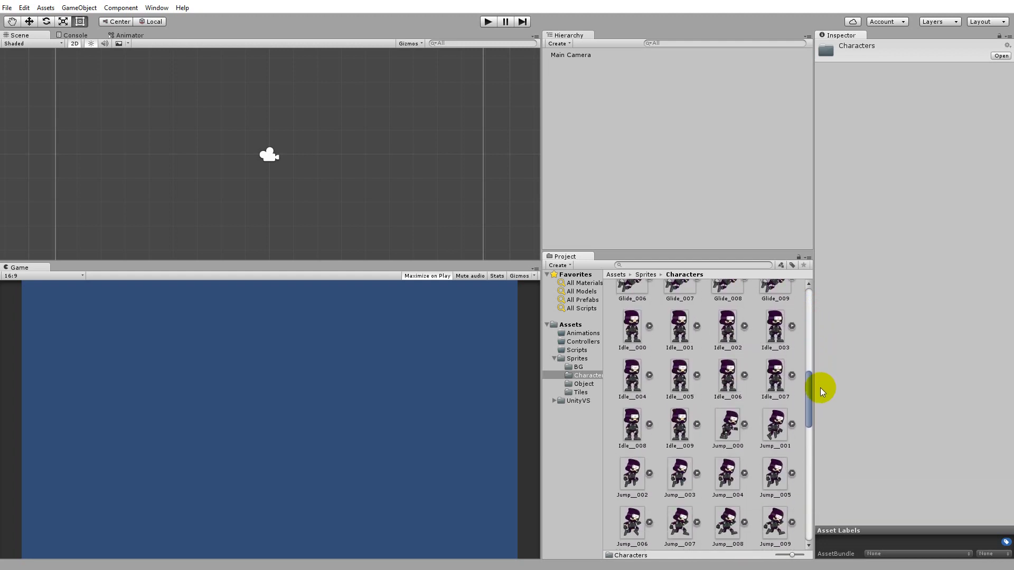
pyautogui.click(633, 338)
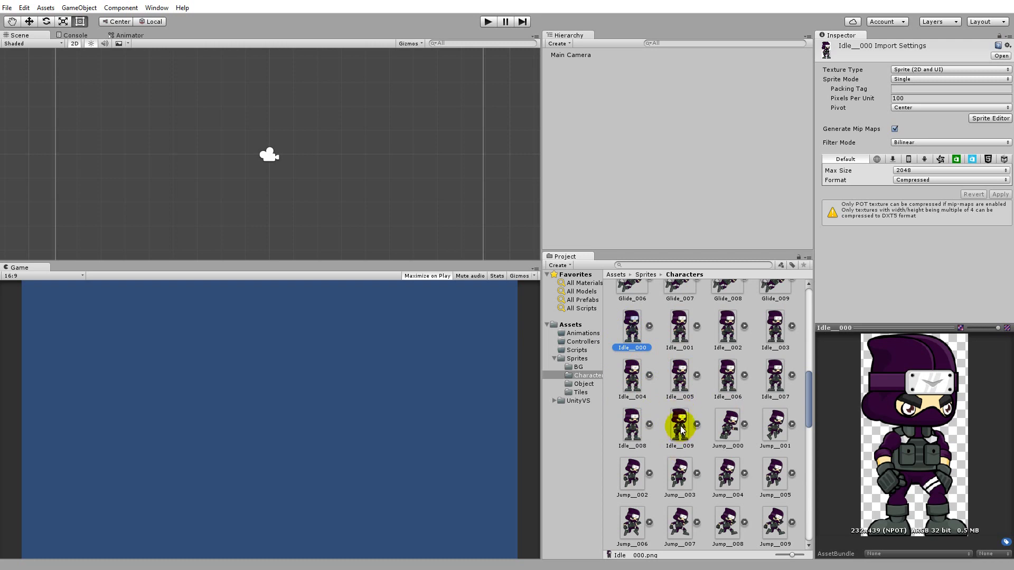
pyautogui.click(632, 328)
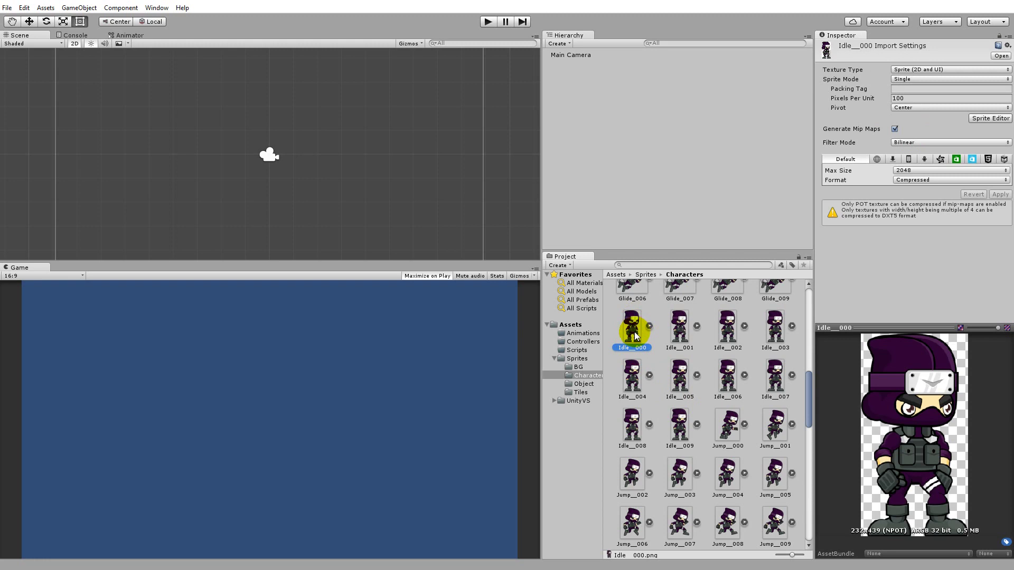
pyautogui.keyDown('shift'); pyautogui.click(682, 427); pyautogui.keyUp('shift')
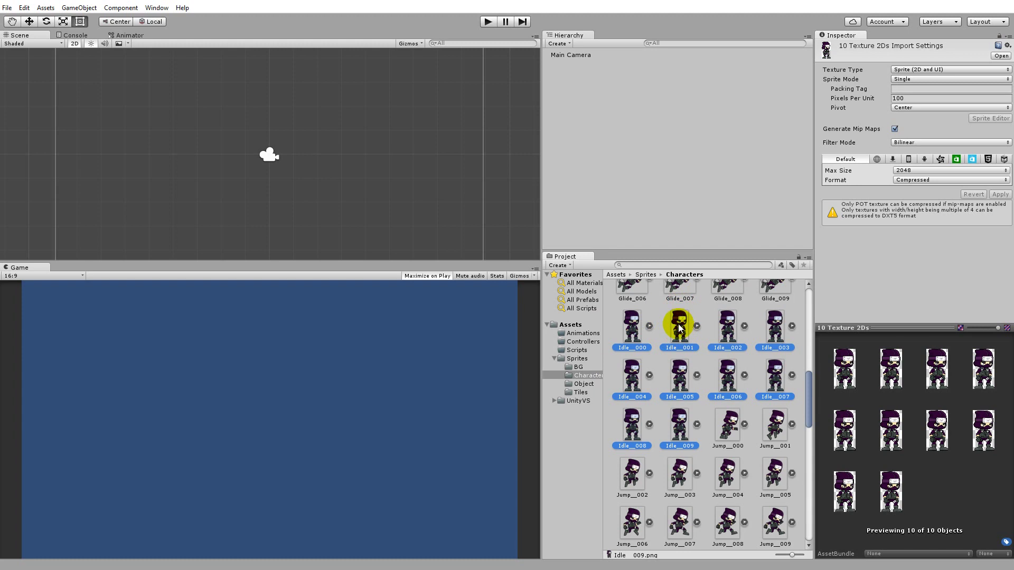
pyautogui.moveTo(680, 331); pyautogui.dragTo(604, 166)
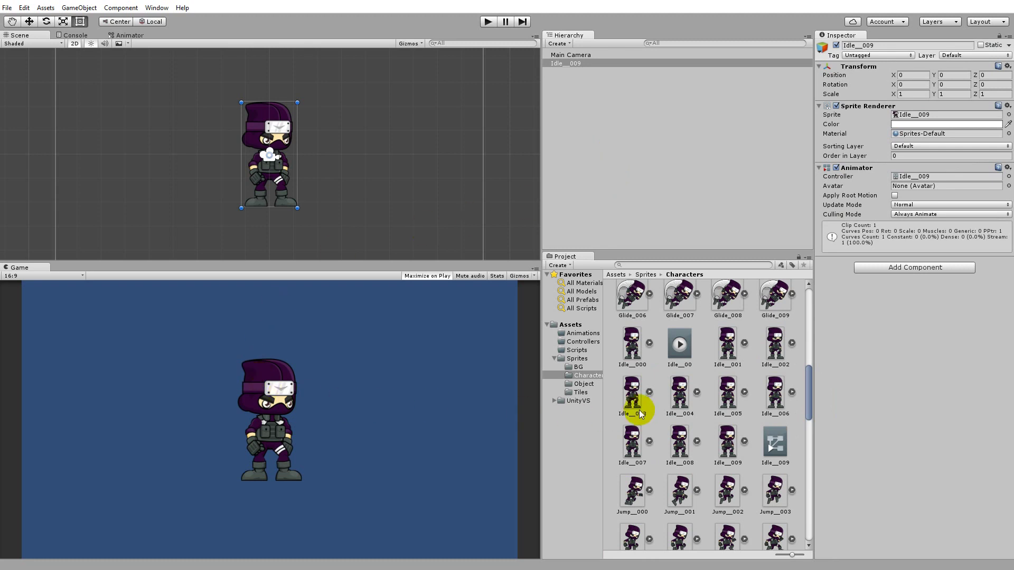
# Move the Idle__00 animation clip into the Animations folder and the Idle__009 animator controller into the Controllers folder
pyautogui.click(680, 355)
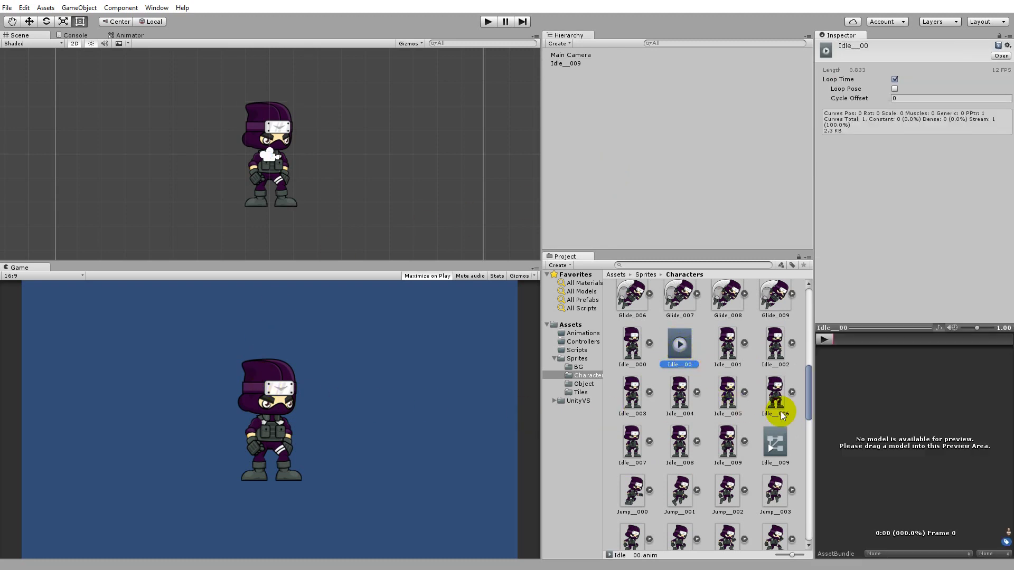
pyautogui.click(777, 444)
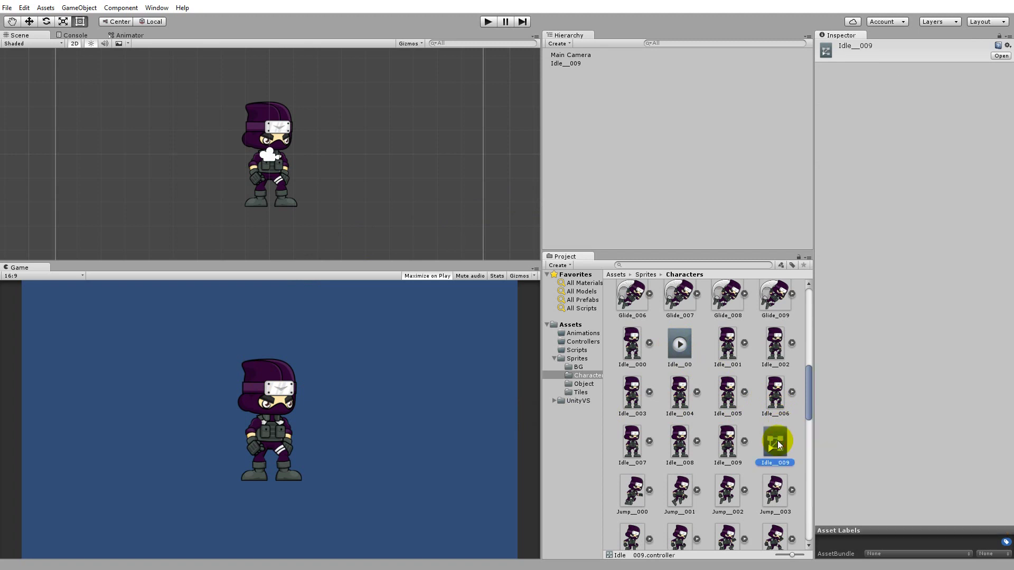
pyautogui.click(686, 345)
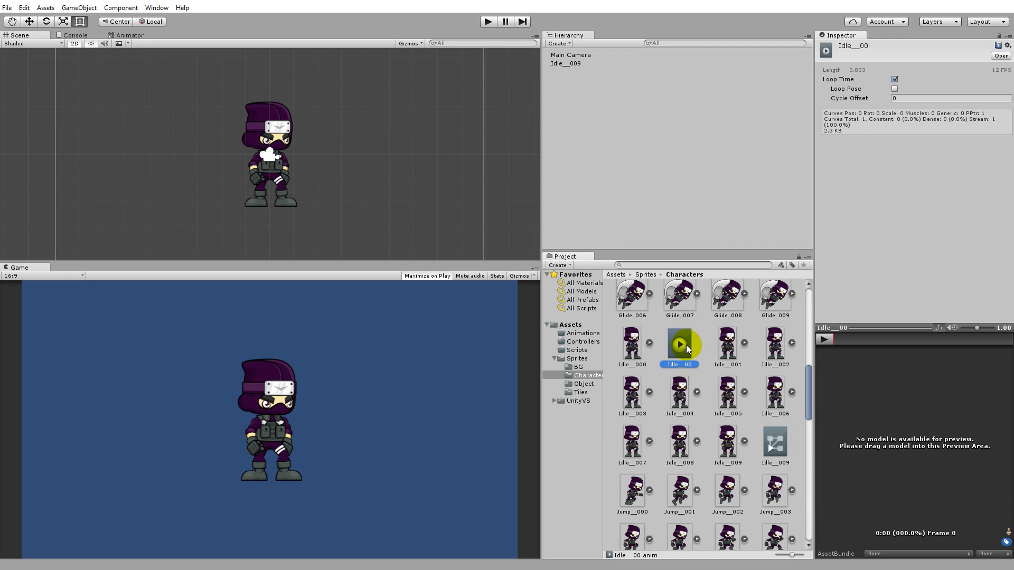
pyautogui.click(773, 438)
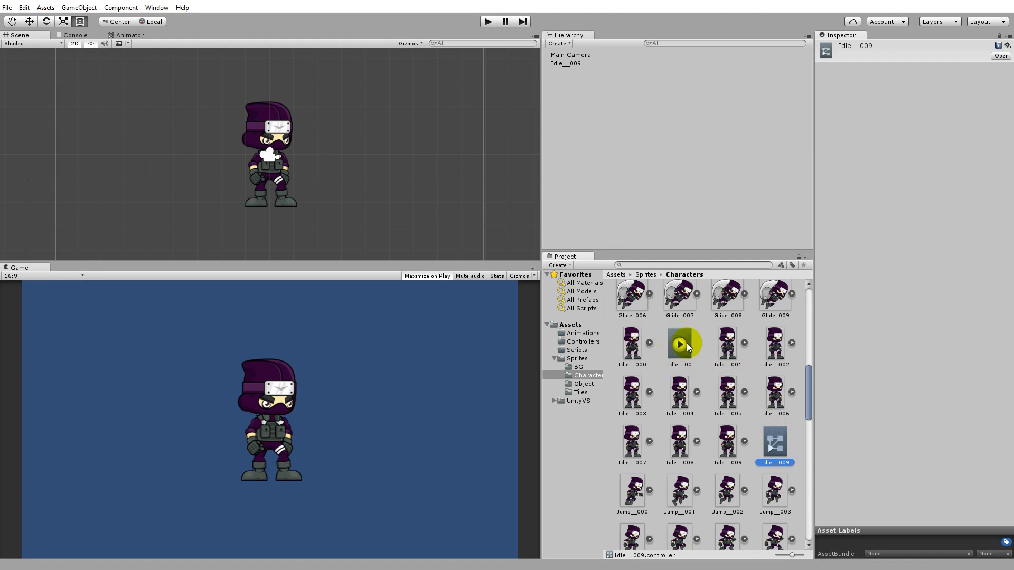
pyautogui.moveTo(678, 342); pyautogui.dragTo(595, 337)
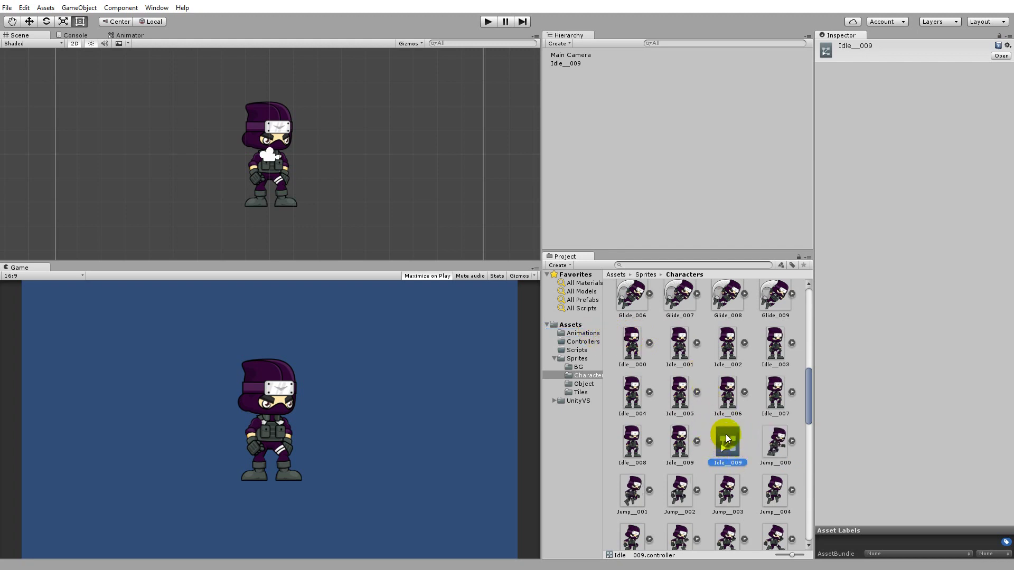
pyautogui.moveTo(732, 438); pyautogui.dragTo(594, 342)
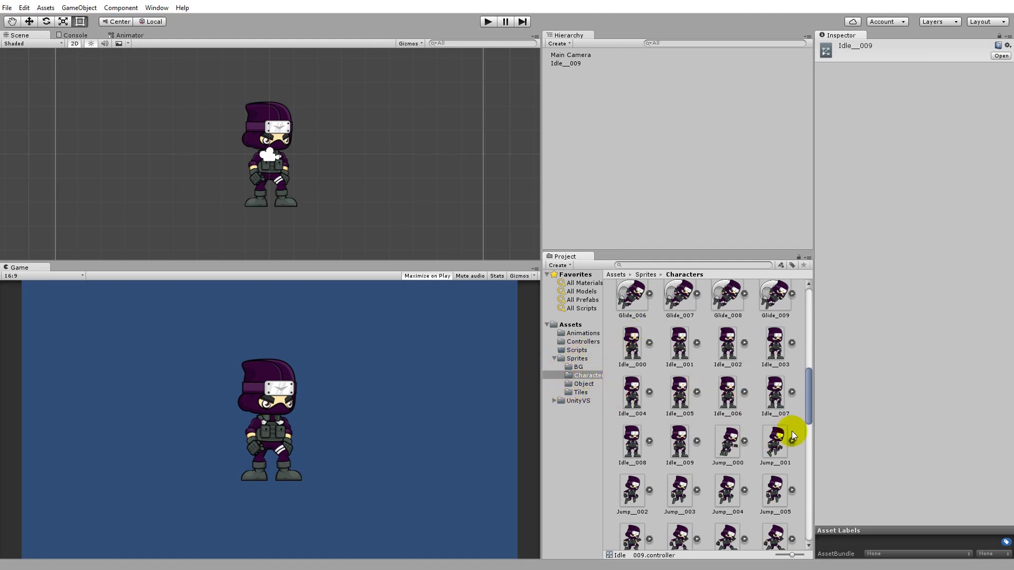
# Rename the animation clip in the Animations folder to Idle
pyautogui.moveTo(805, 397); pyautogui.dragTo(810, 343)
pyautogui.click(586, 334)
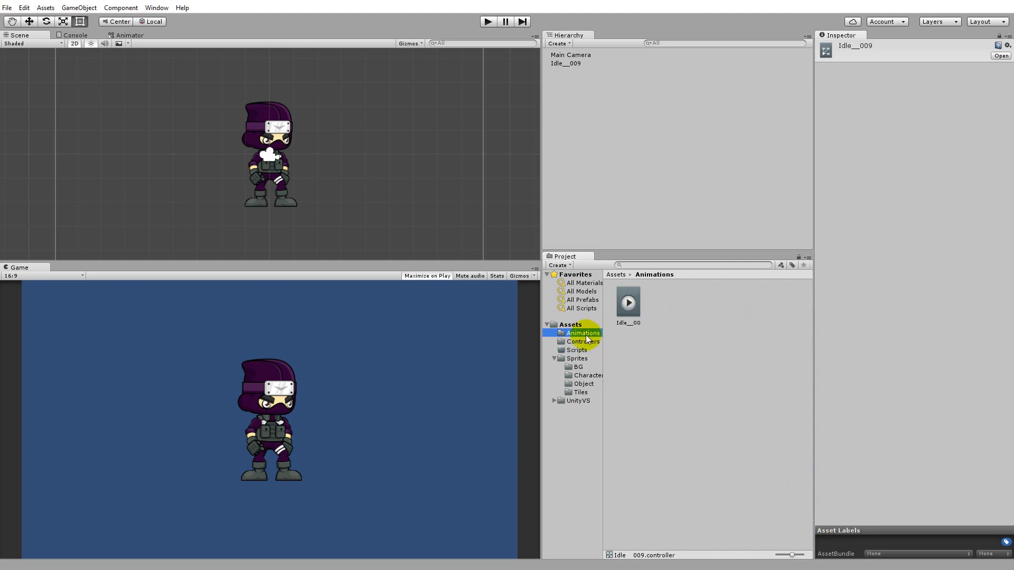
pyautogui.click(634, 313)
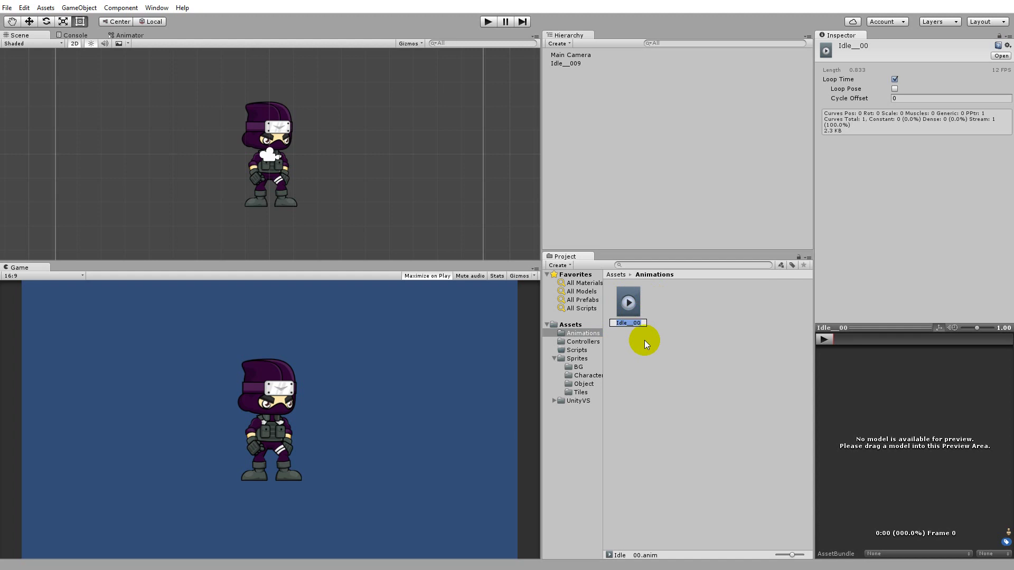
pyautogui.press('Return')
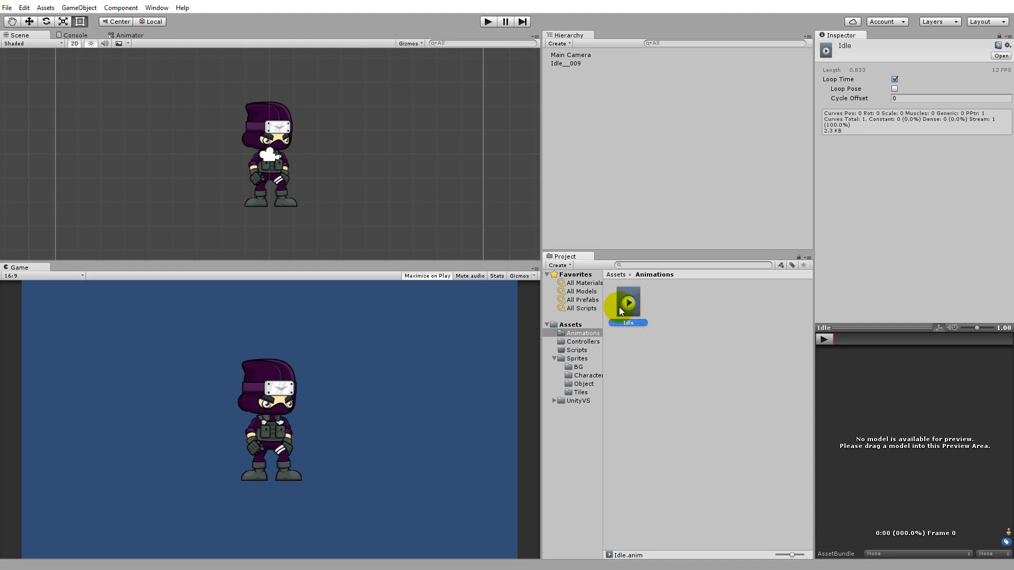
# Rename the animator controller in the Controllers folder to PlayerController
pyautogui.click(578, 342)
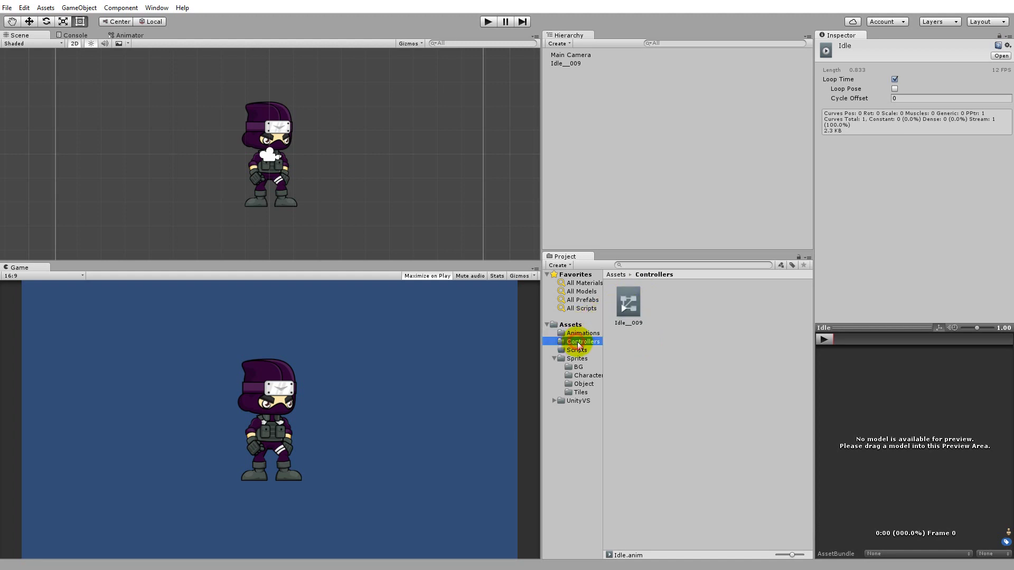
pyautogui.click(633, 321)
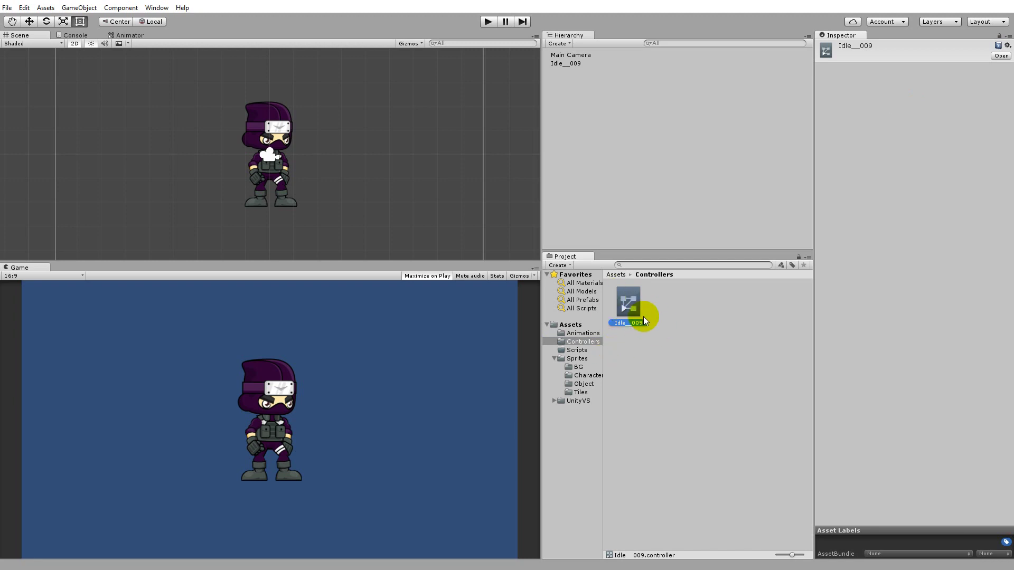
pyautogui.press('F2')
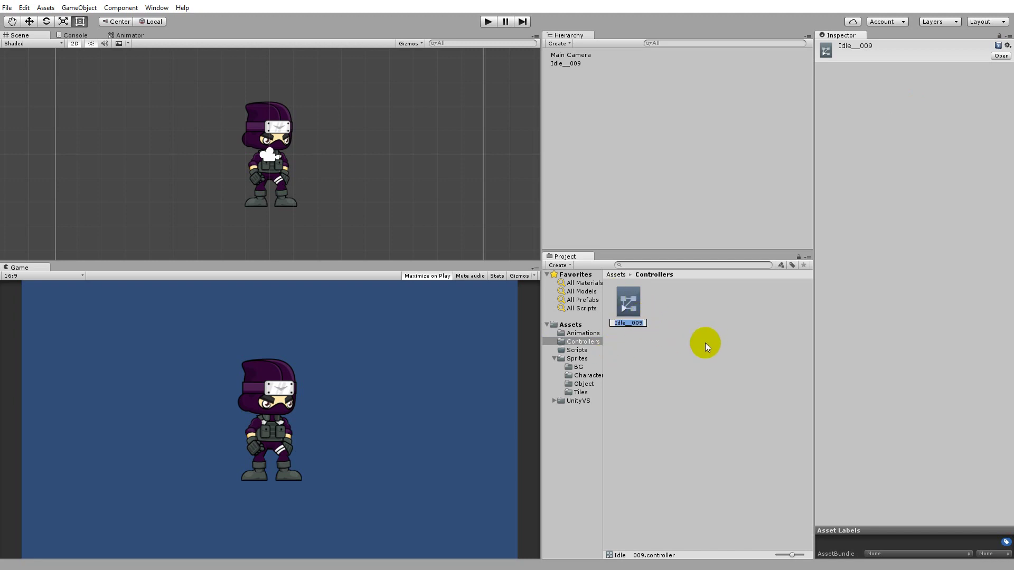
pyautogui.write('PlayerC')
pyautogui.write('ontroller')
pyautogui.press('Return')
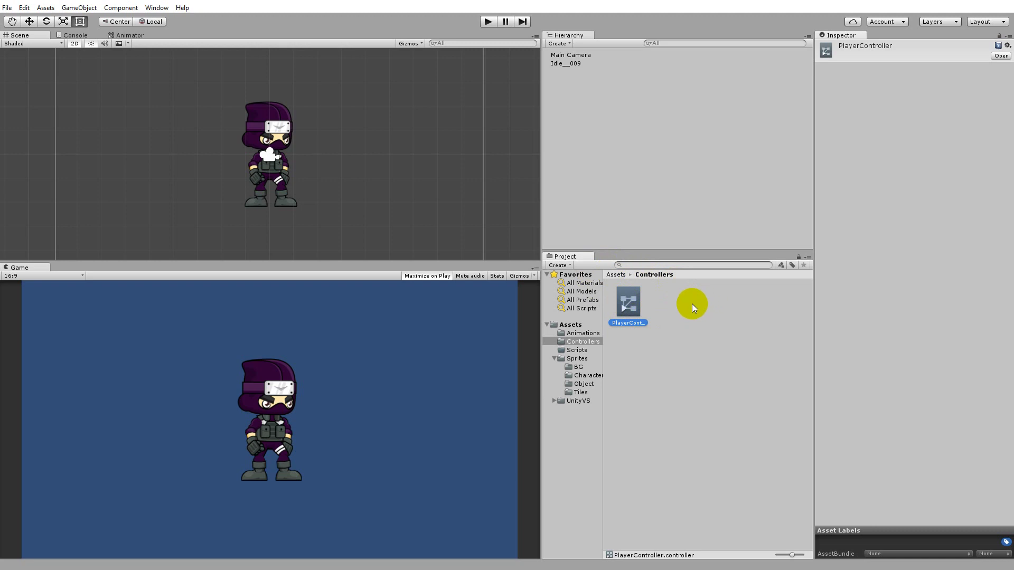
# Select the Idle__009 object in the scene to check which controller its Animator component uses
pyautogui.click(563, 64)
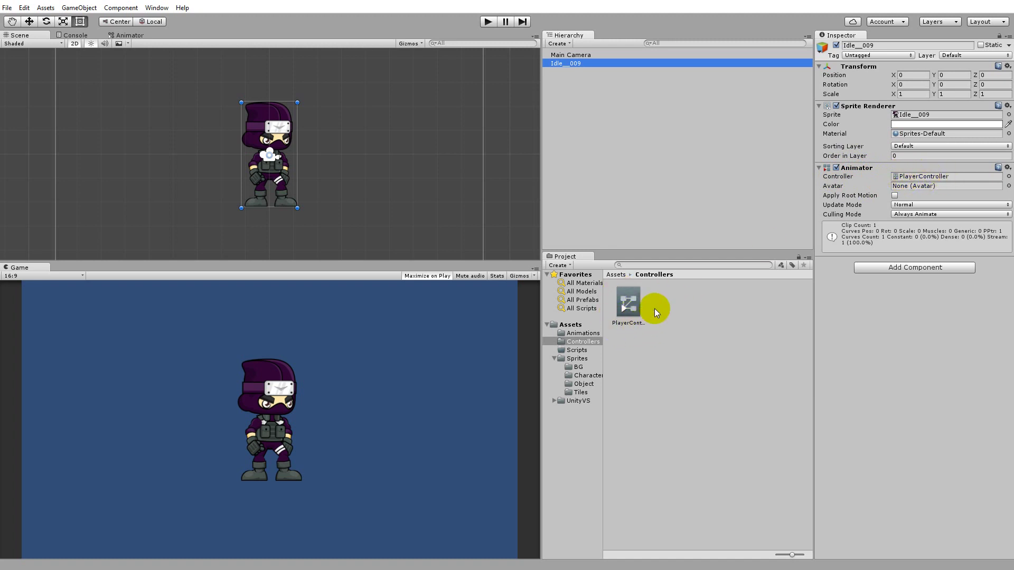
# Locate the controller asset assigned to the Idle__009 object's Animator and rename the object to Player
pyautogui.click(905, 177)
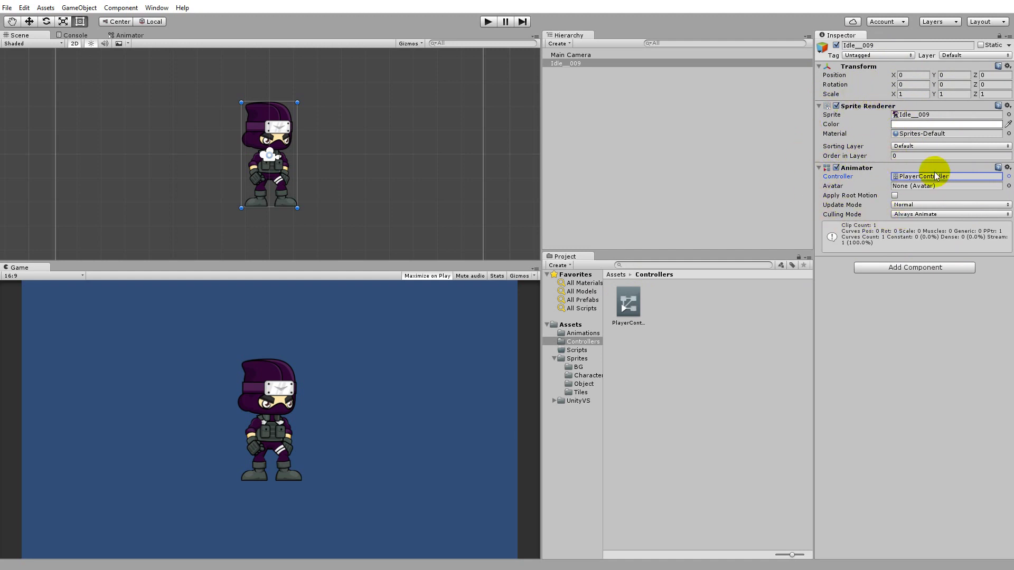
pyautogui.click(915, 176)
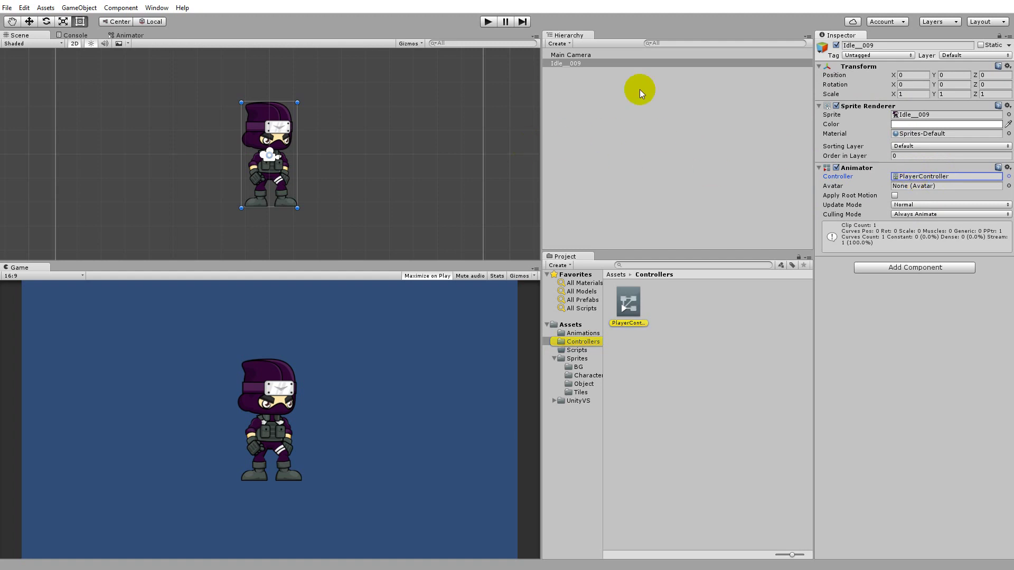
pyautogui.click(573, 63)
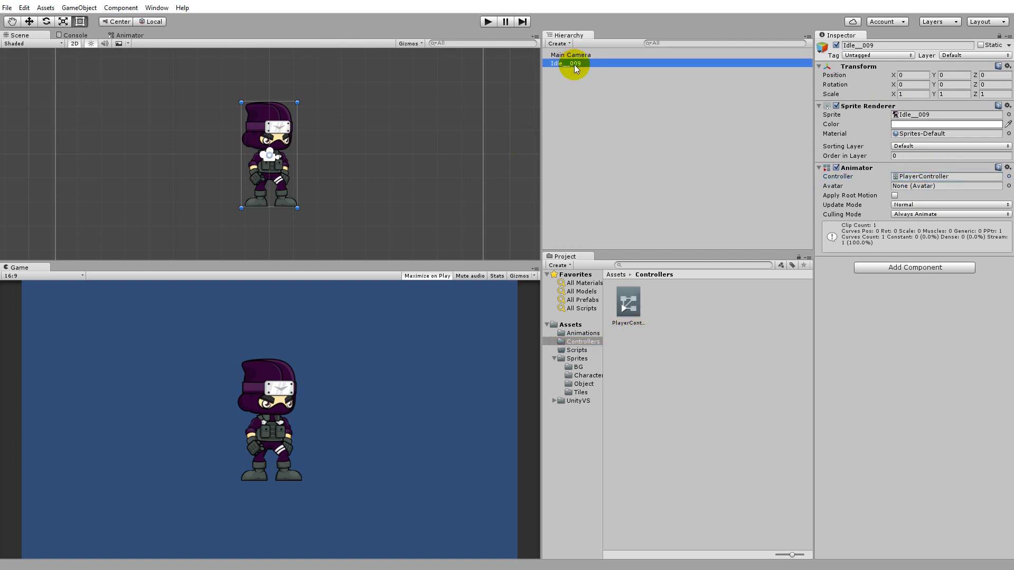
pyautogui.click(574, 64)
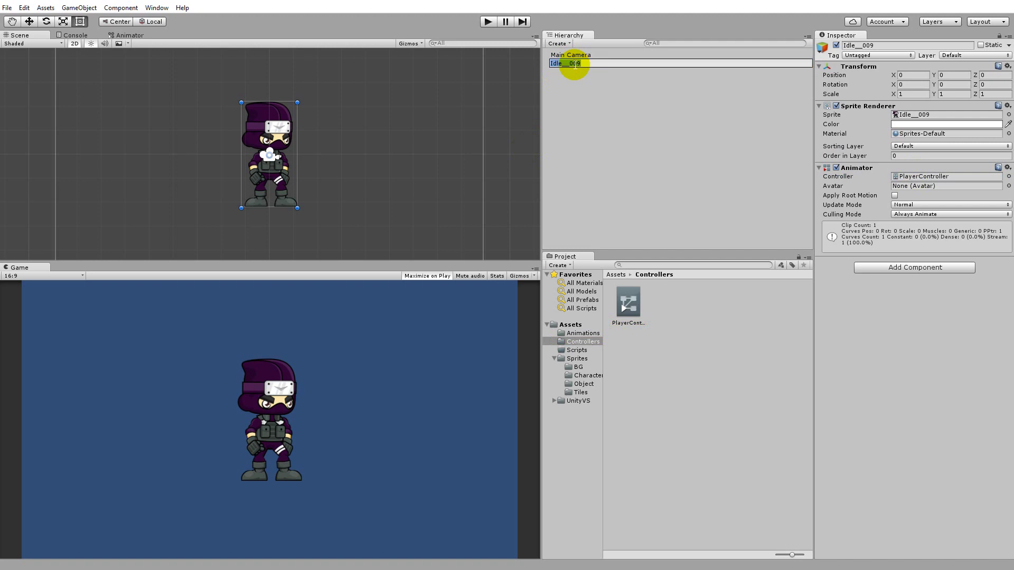
pyautogui.write('Player')
pyautogui.press('Return')
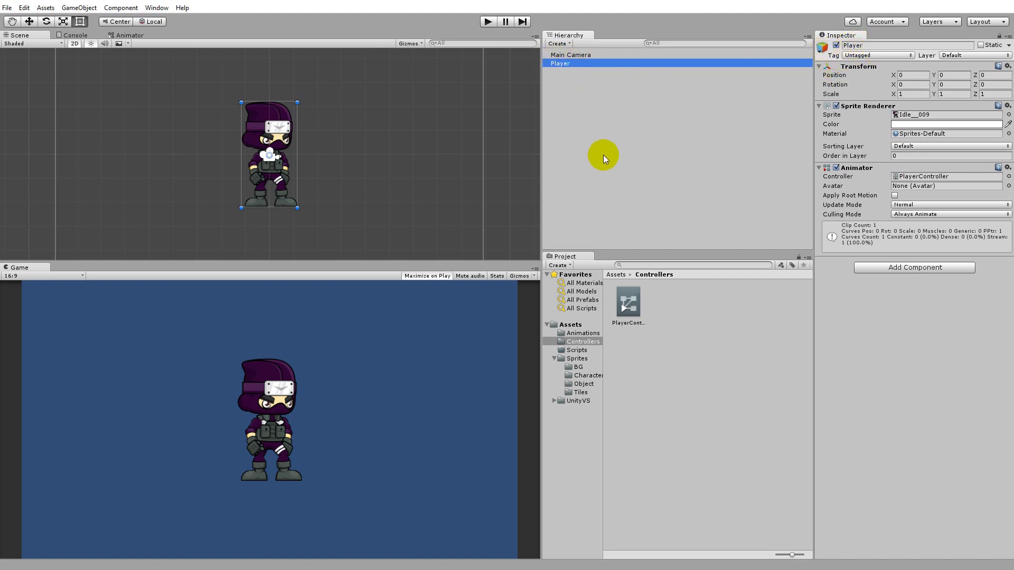
# Run the game to preview the ninja's idle animation and stop it again
pyautogui.click(488, 23)
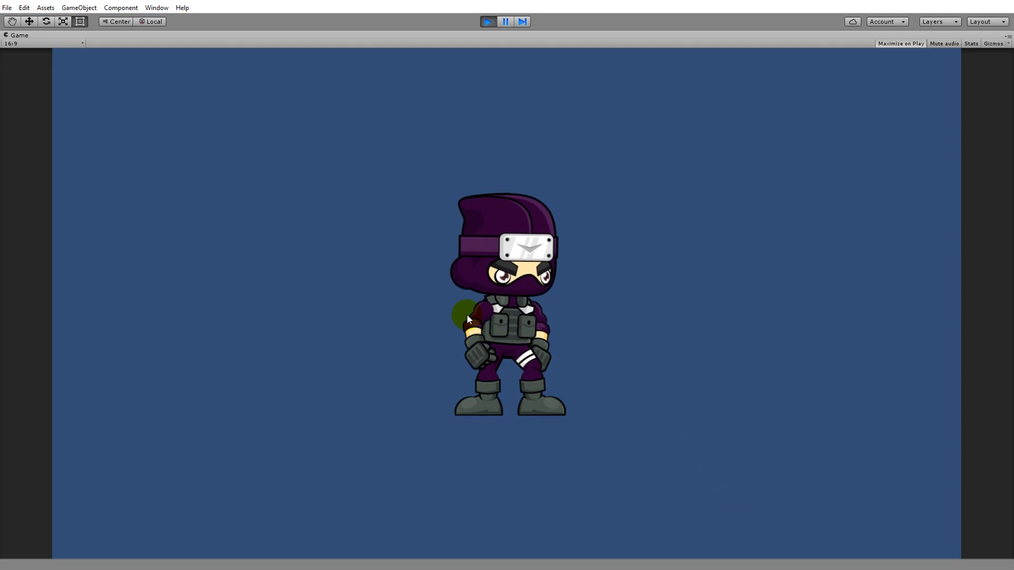
pyautogui.click(488, 21)
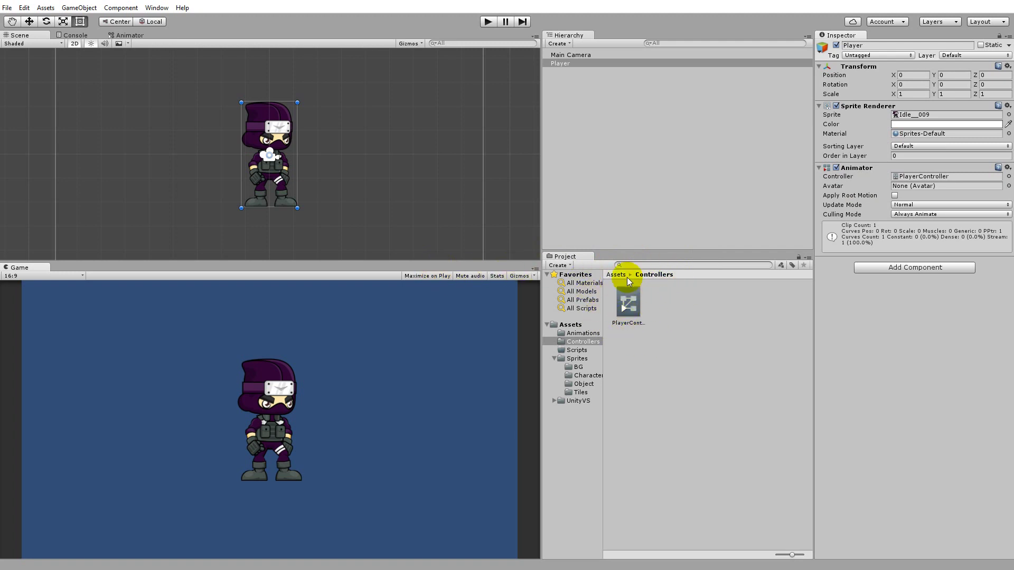
# Open the Animator window and rearrange the Entry and Idle__00 states so that Idle__00 sits above Entry, clear of Any State
pyautogui.click(157, 7)
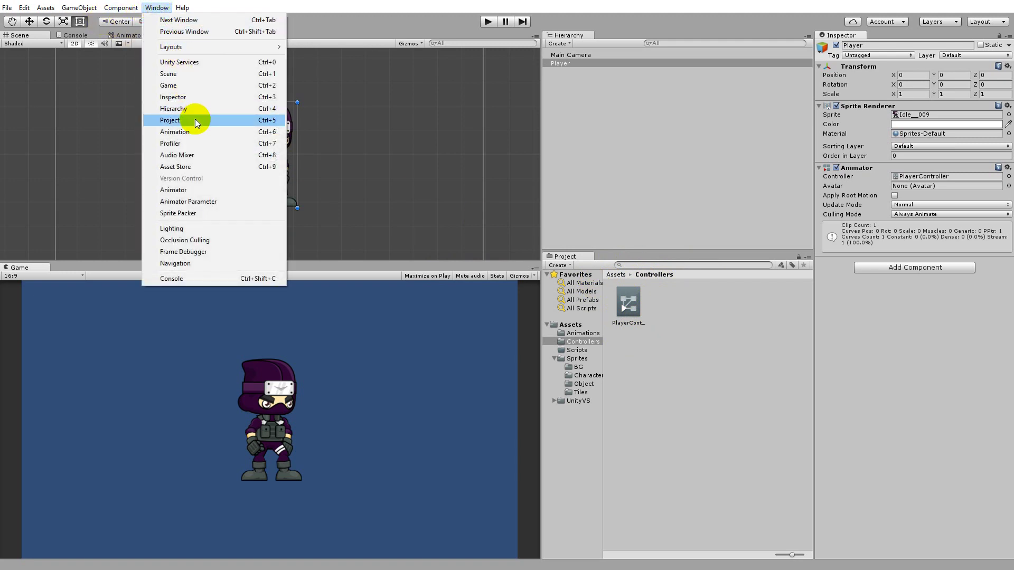
pyautogui.click(187, 191)
pyautogui.click(238, 195)
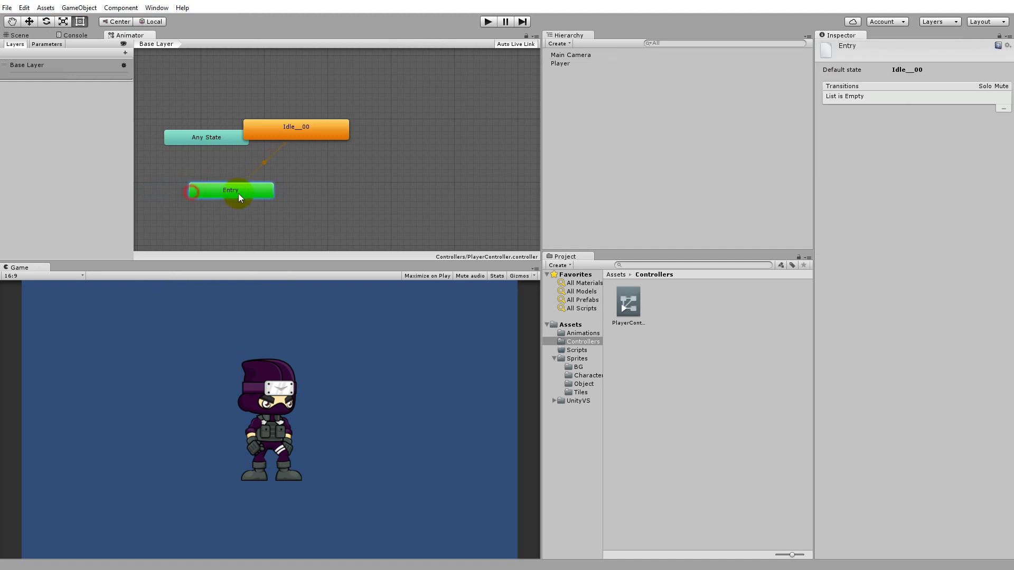
pyautogui.moveTo(239, 193); pyautogui.dragTo(346, 200)
pyautogui.moveTo(299, 136); pyautogui.dragTo(342, 142)
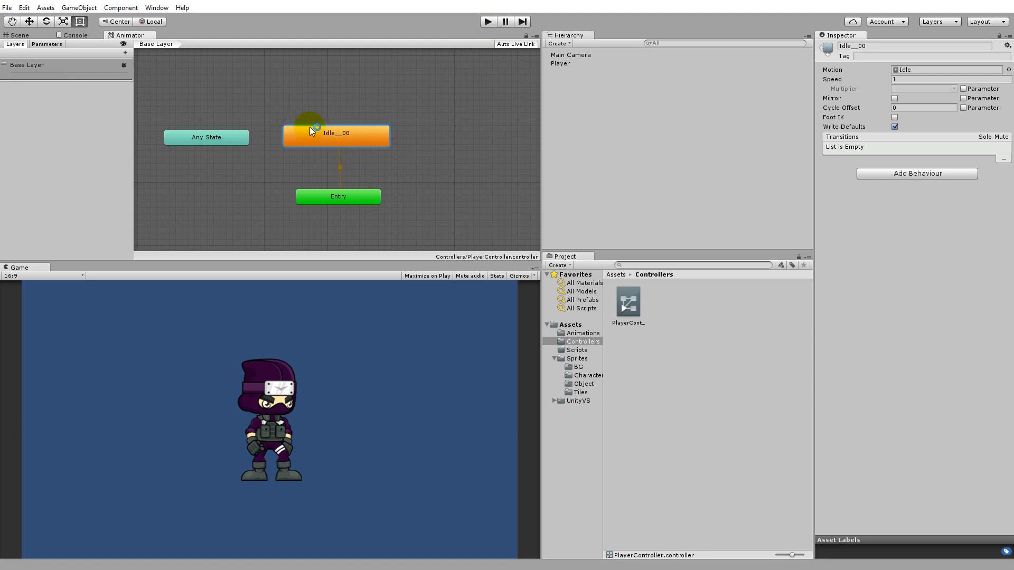
# Select the Player object, run the game to watch the Idle__00 state play in the Animator graph, and stop it
pyautogui.click(559, 63)
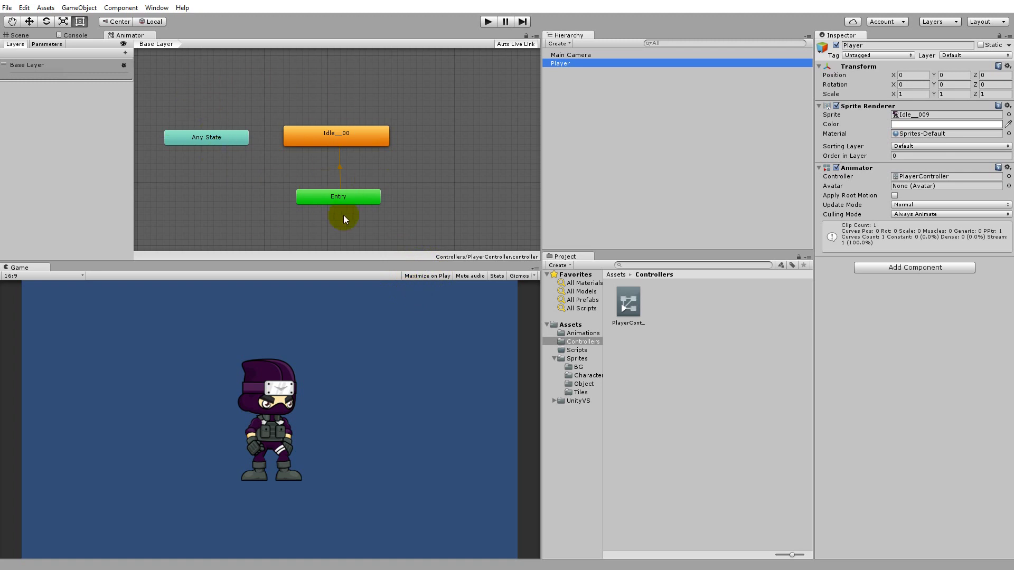
pyautogui.click(488, 22)
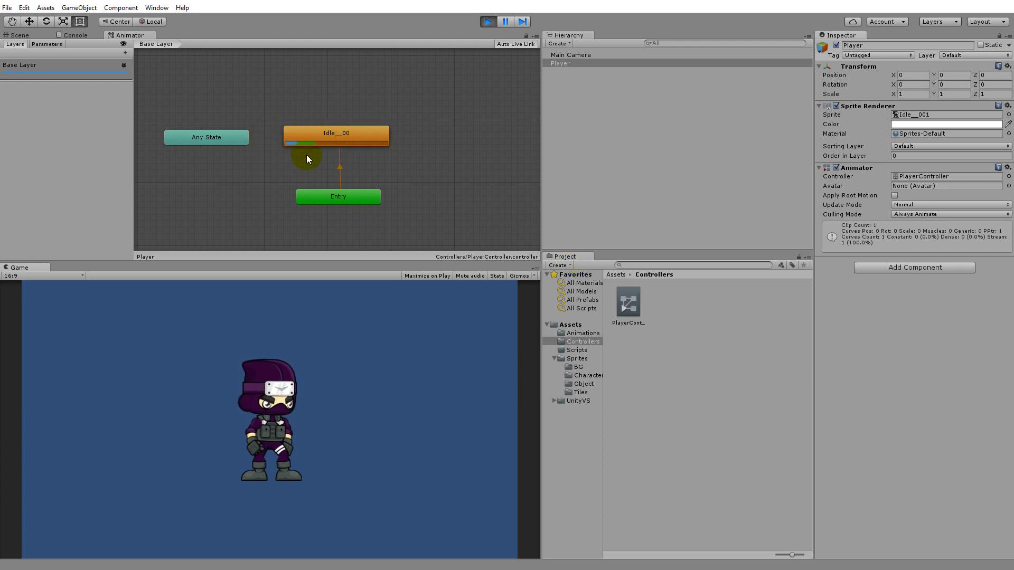
pyautogui.click(487, 21)
# Test the Idle clip in play mode with Loop Time turned off, re-enable Loop Time, and stop the game
pyautogui.click(584, 334)
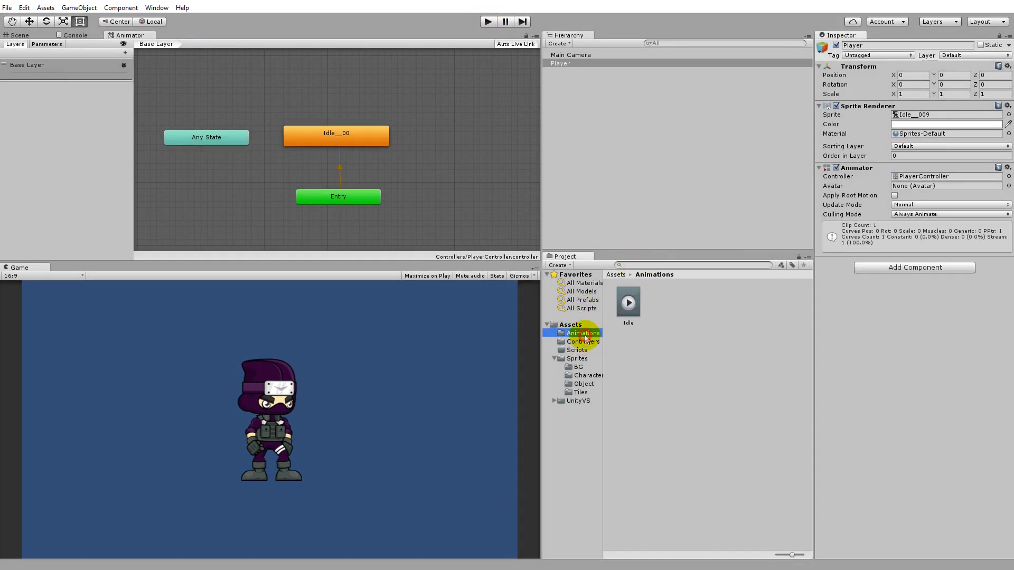
pyautogui.click(629, 312)
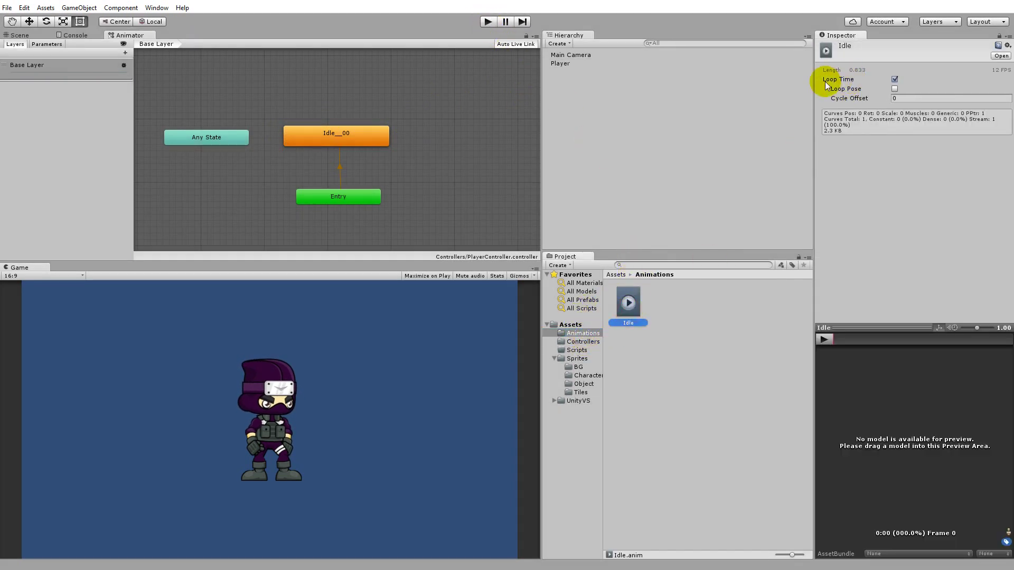
pyautogui.click(894, 80)
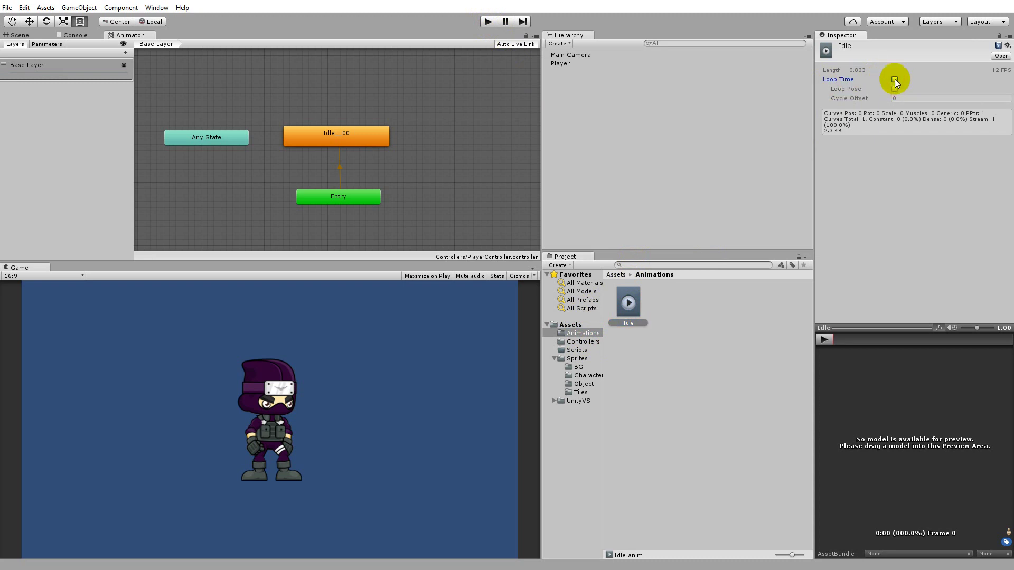
pyautogui.click(490, 21)
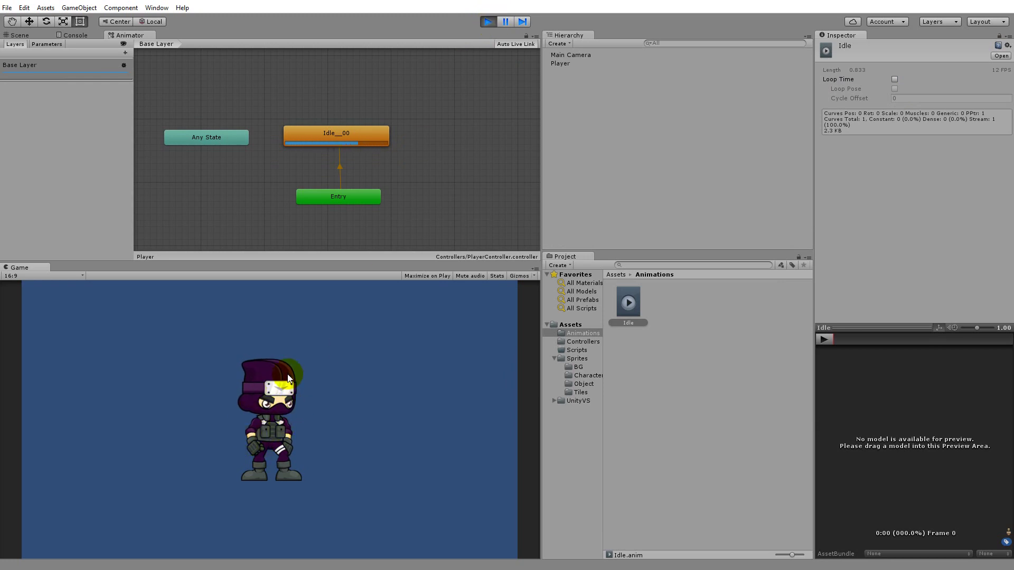
pyautogui.click(895, 80)
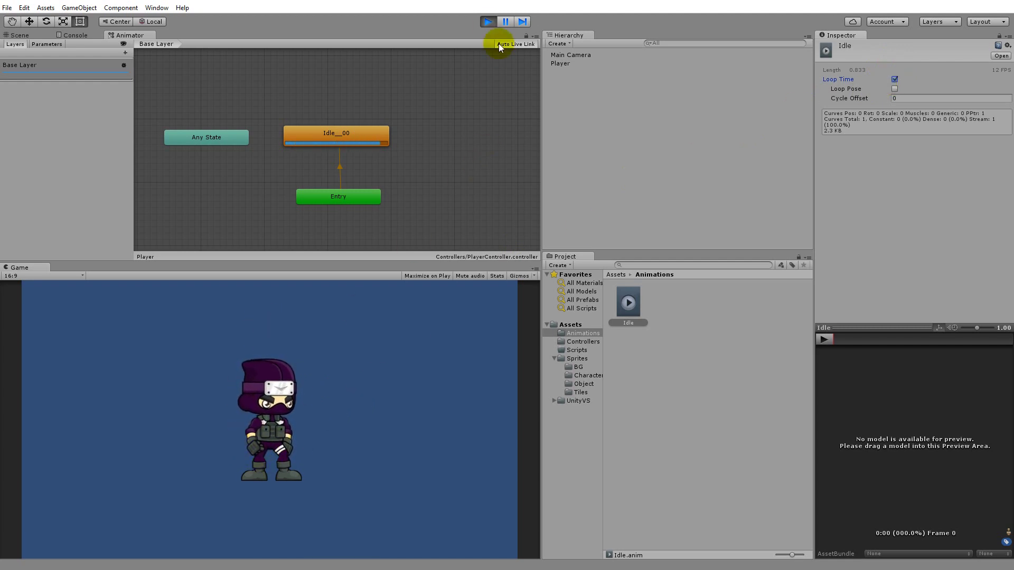
pyautogui.click(487, 22)
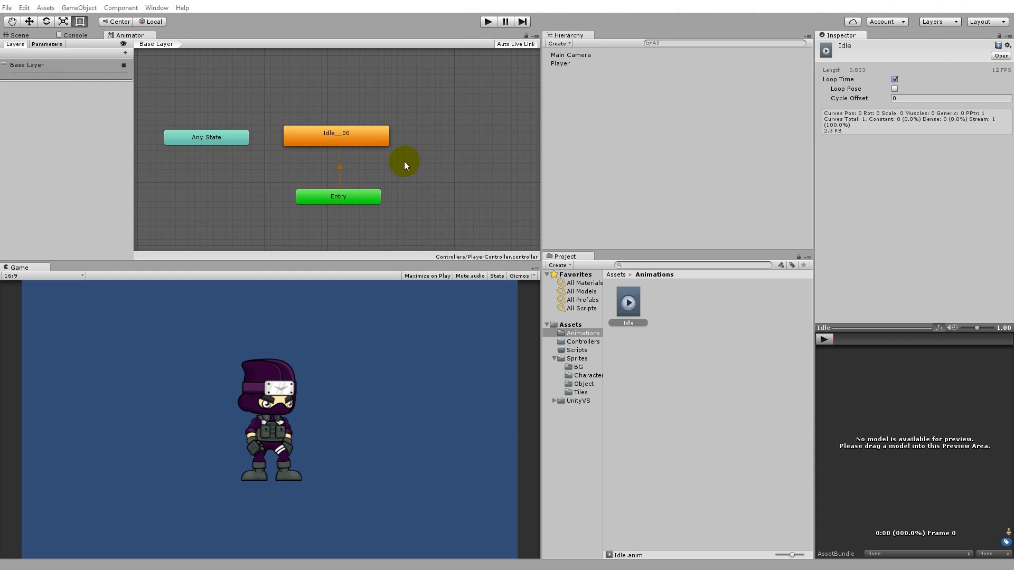
# Rename the Idle__00 state in the PlayerController's base layer to Idle
pyautogui.moveTo(312, 137); pyautogui.dragTo(316, 144)
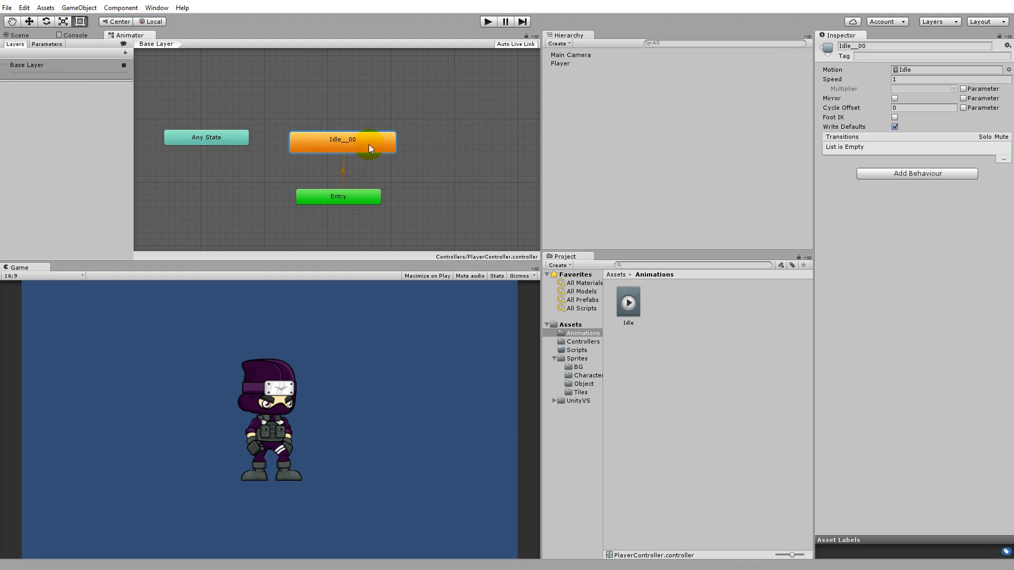
pyautogui.click(878, 46)
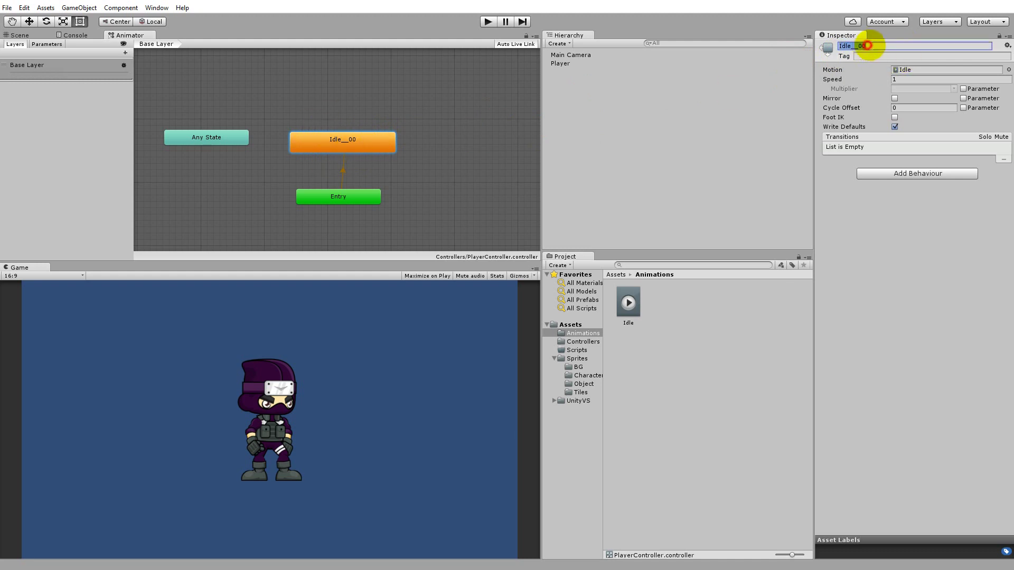
pyautogui.write('Idle')
pyautogui.press('Return')
pyautogui.click(376, 352)
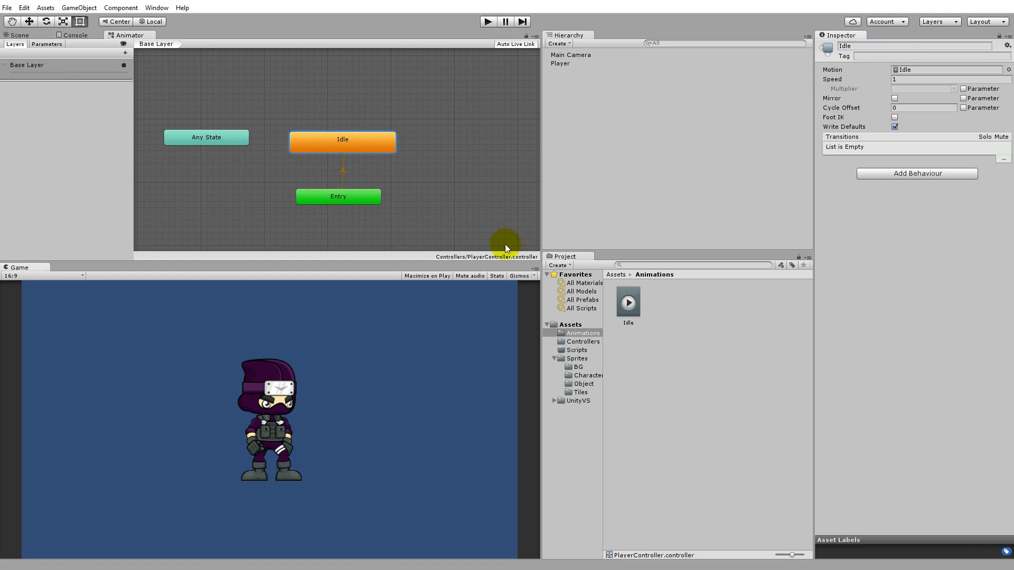
# Collapse the Sprites folder in the project tree and select the Main Camera object in the scene
pyautogui.click(555, 359)
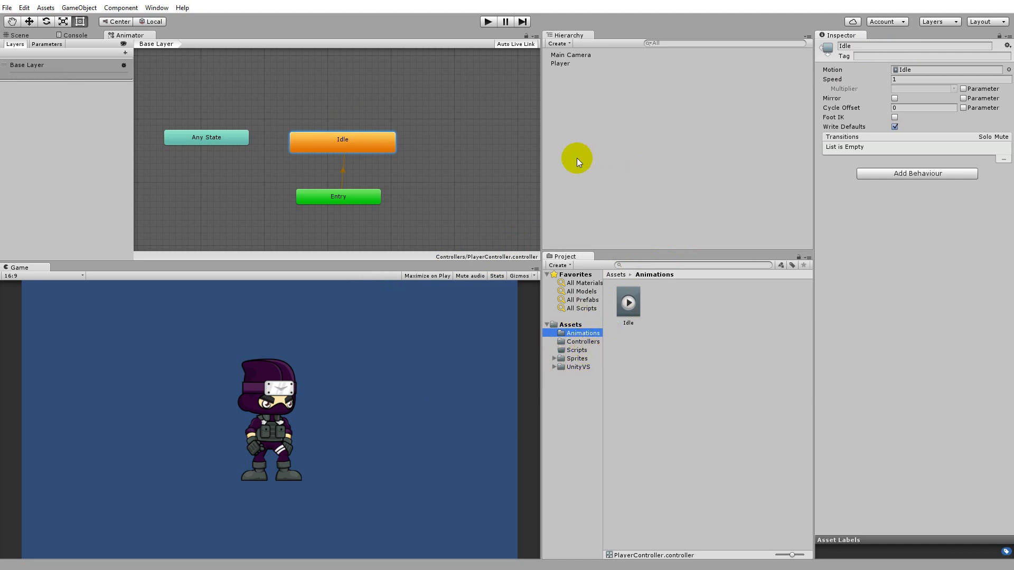
pyautogui.click(562, 58)
pyautogui.click(559, 63)
pyautogui.click(559, 55)
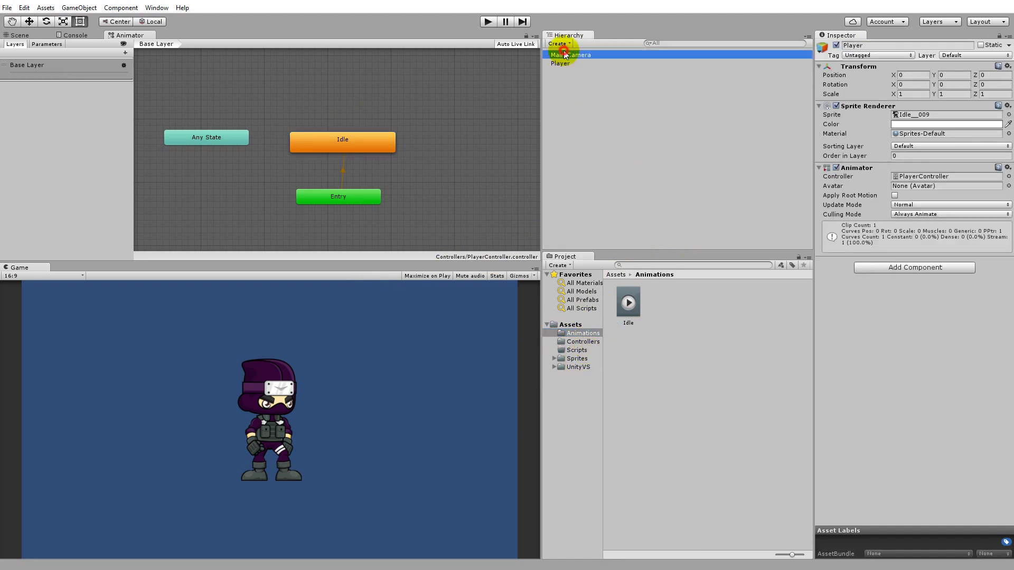